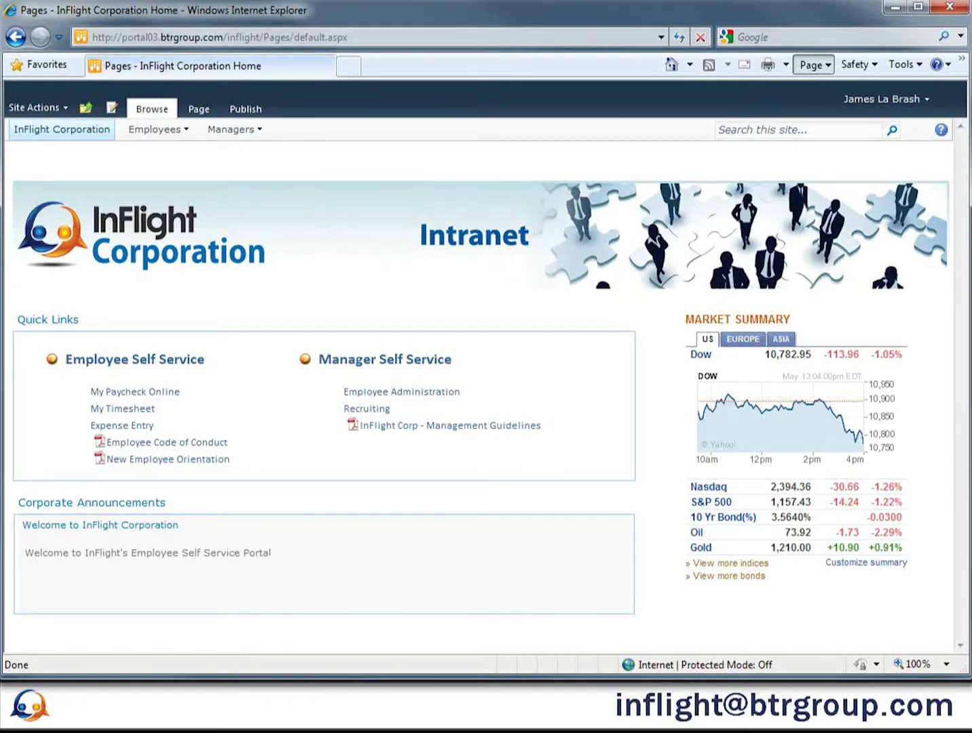
# - Open the Manager Self Service page and put it into edit mode
pyautogui.click(369, 362)
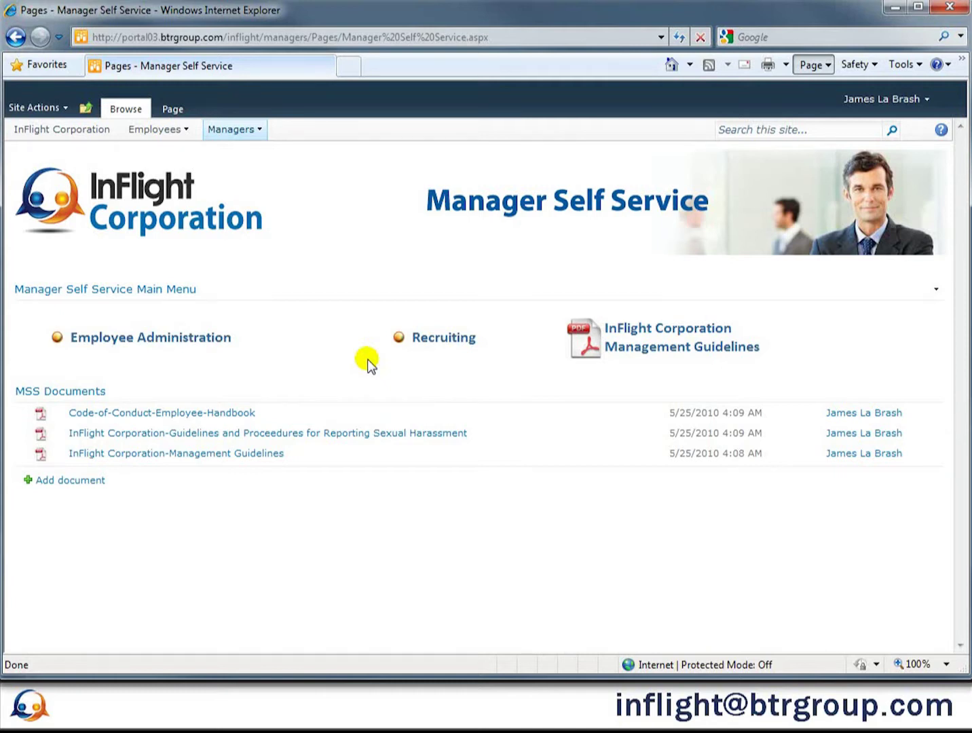
pyautogui.click(176, 109)
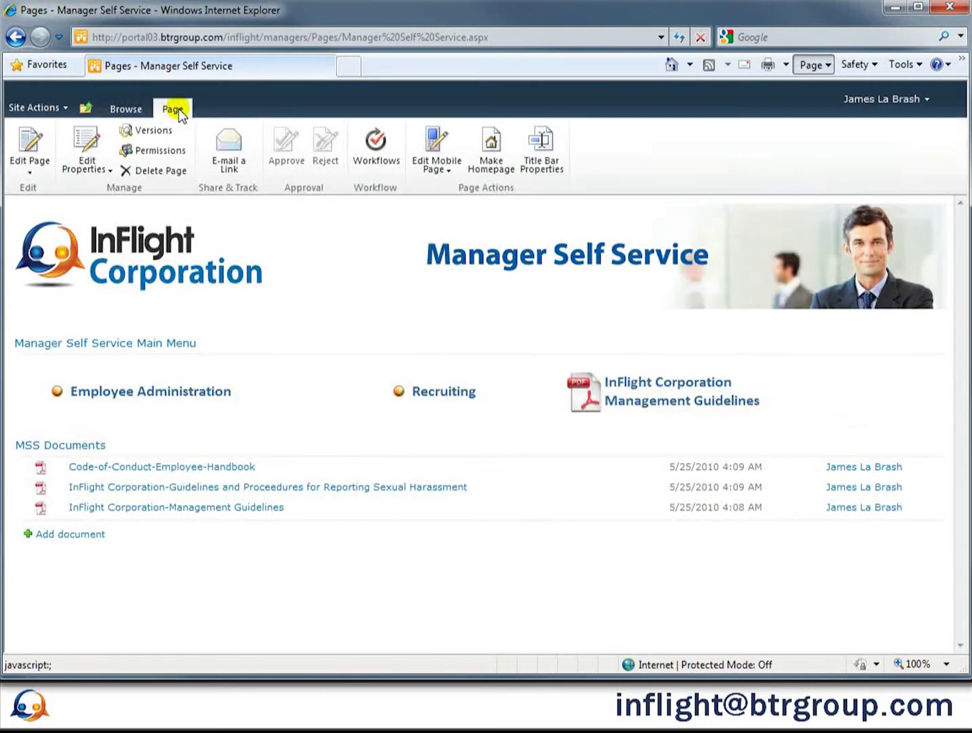
pyautogui.click(39, 146)
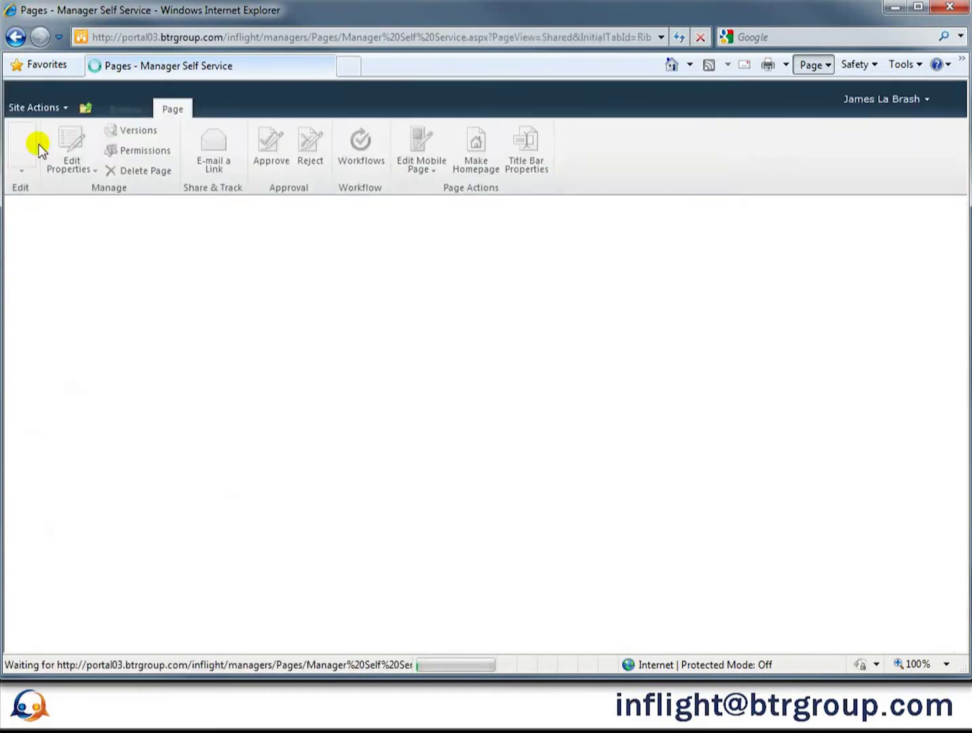
# - Add the BTRG InFlight Viewer web part from the BTRG category to the Body zone
pyautogui.scroll(-1, 283, 324)
pyautogui.scroll(-1, 283, 324)
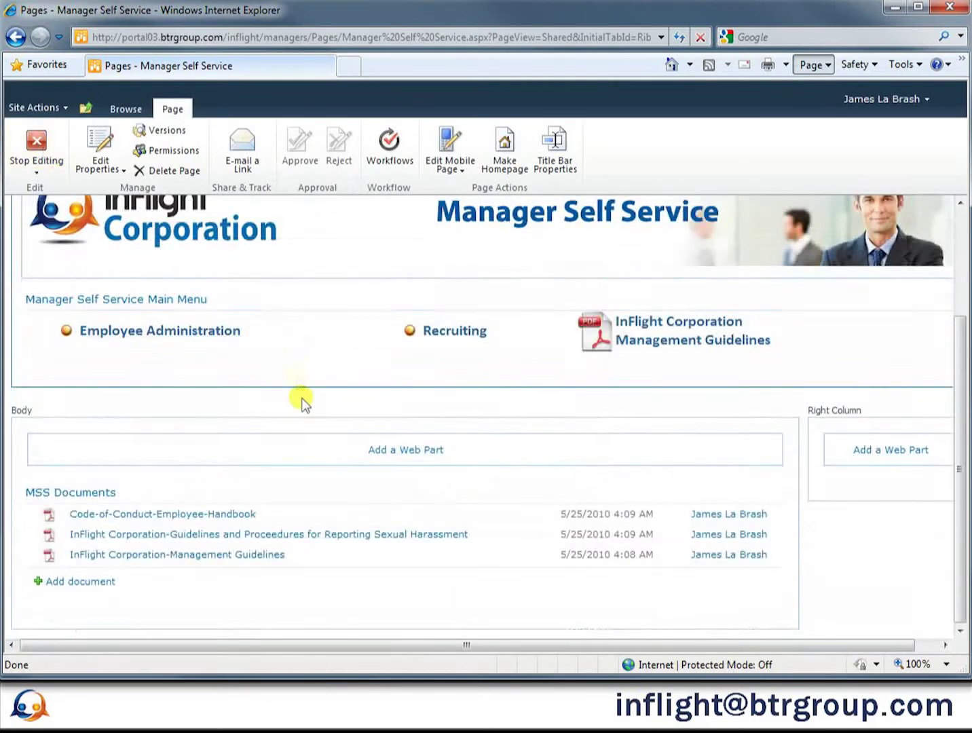
pyautogui.click(322, 450)
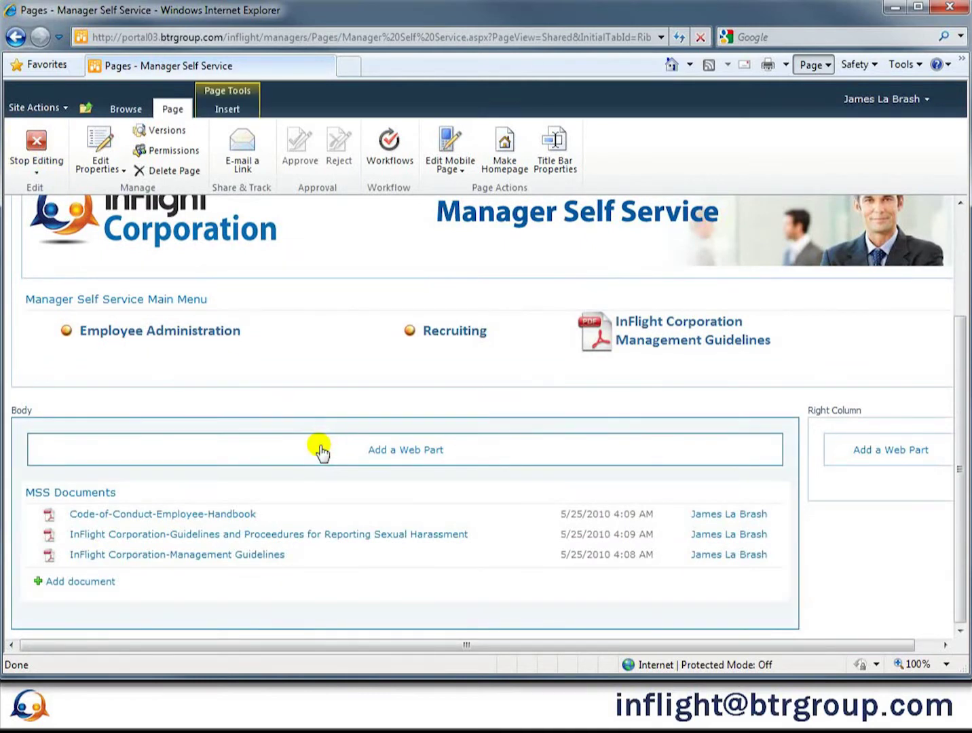
pyautogui.click(322, 451)
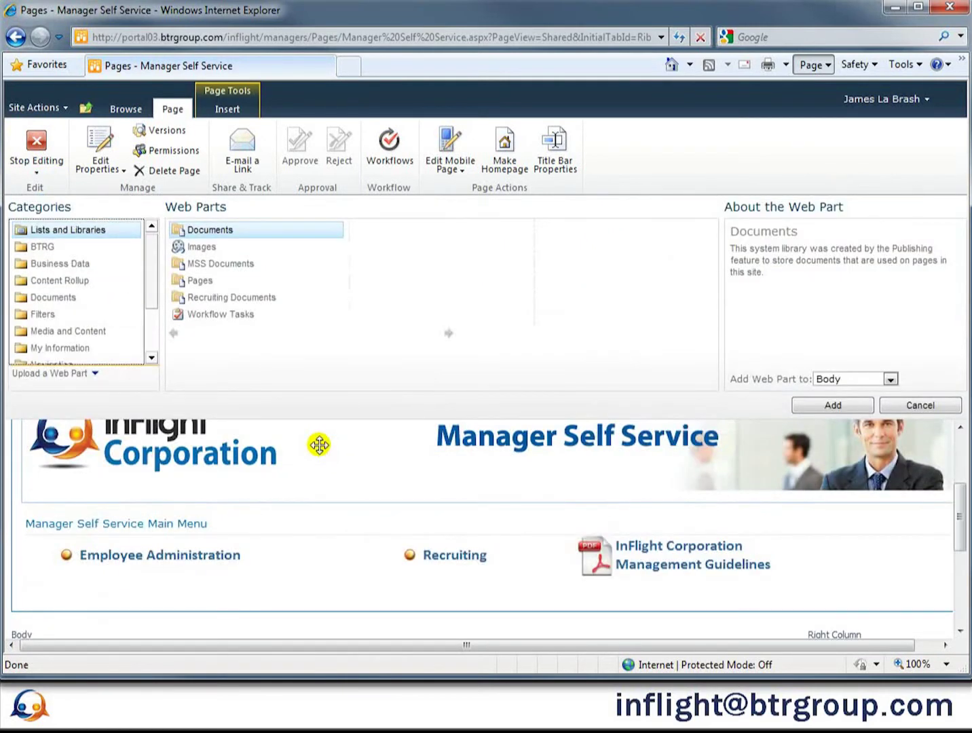
pyautogui.click(41, 248)
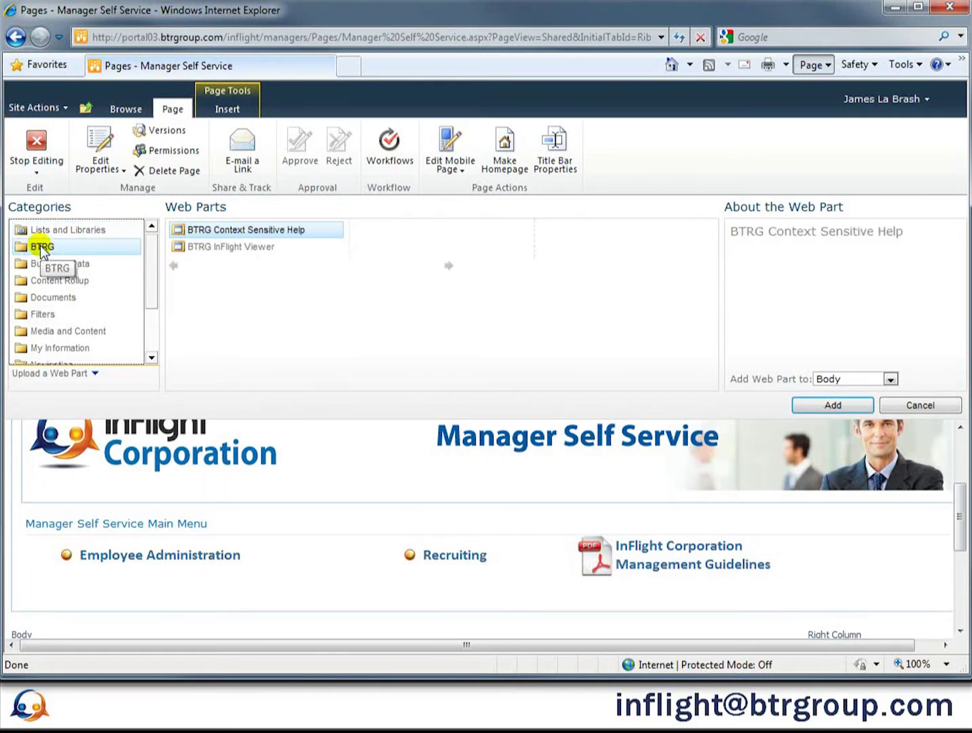
pyautogui.click(223, 250)
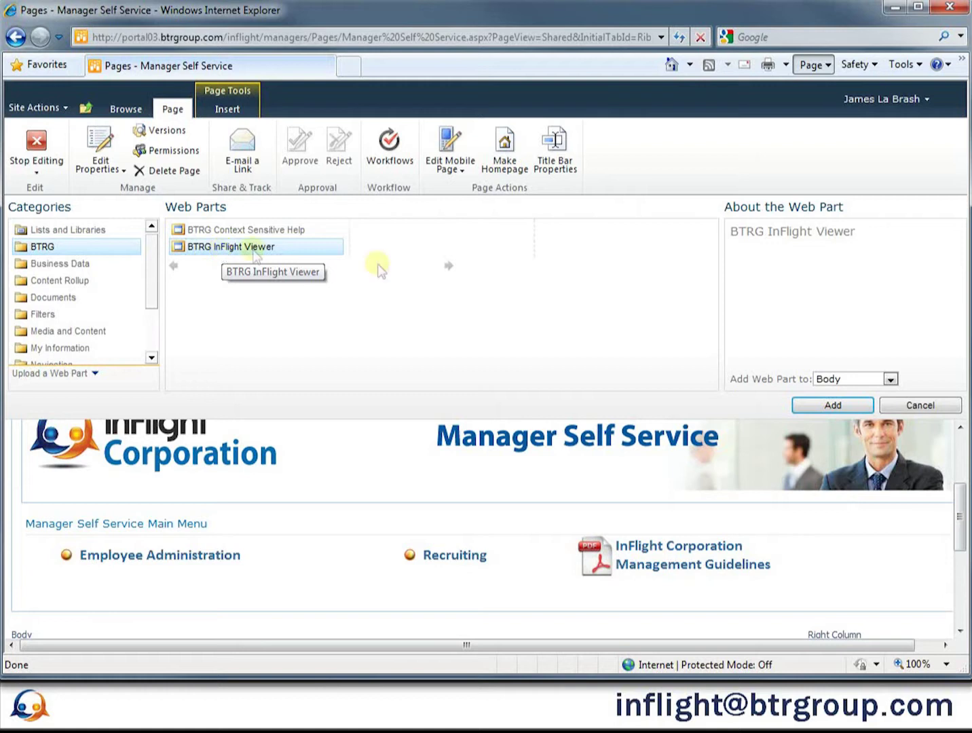
pyautogui.click(799, 405)
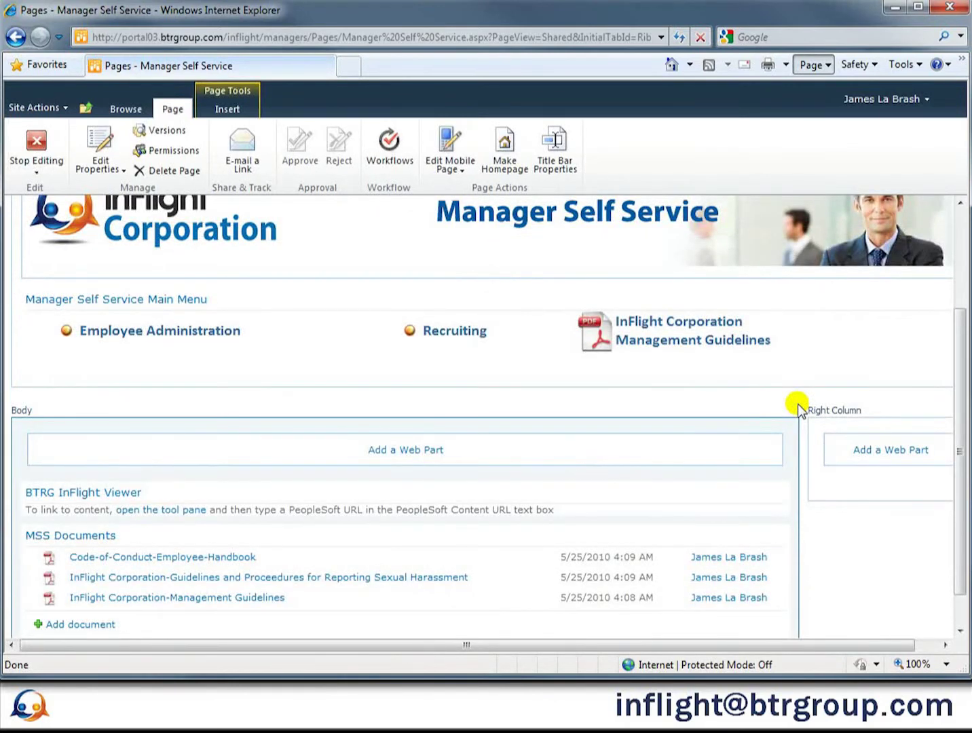
# - Move MSS Documents above the InFlight Viewer and open the viewer's tool pane
pyautogui.moveTo(83, 536); pyautogui.dragTo(89, 470)
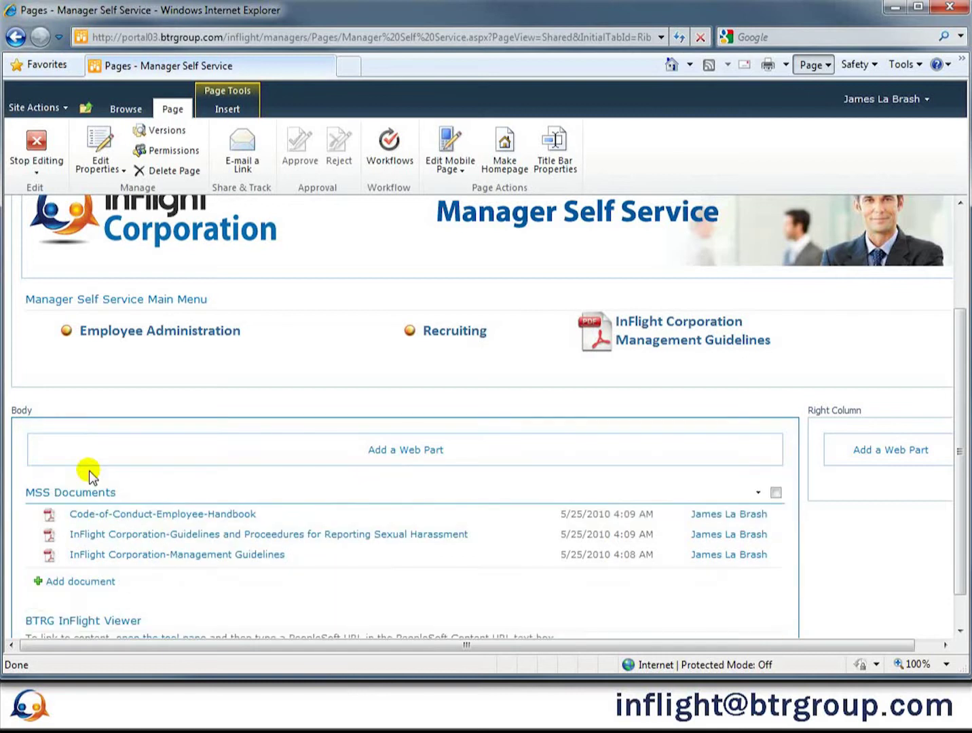
pyautogui.scroll(-1, 255, 576)
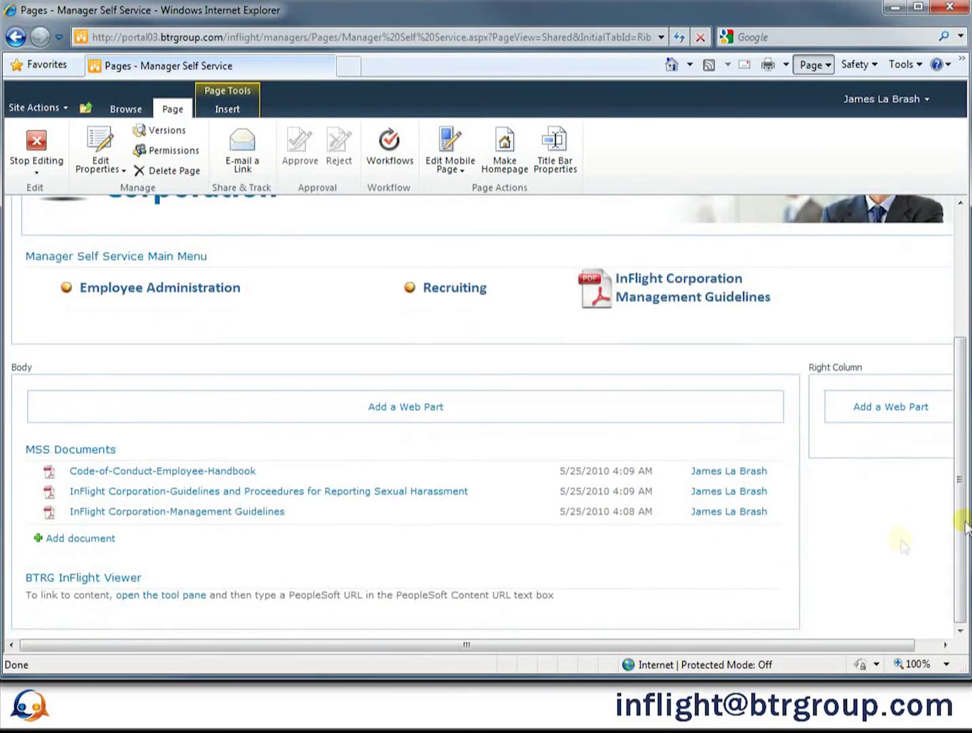
pyautogui.click(182, 602)
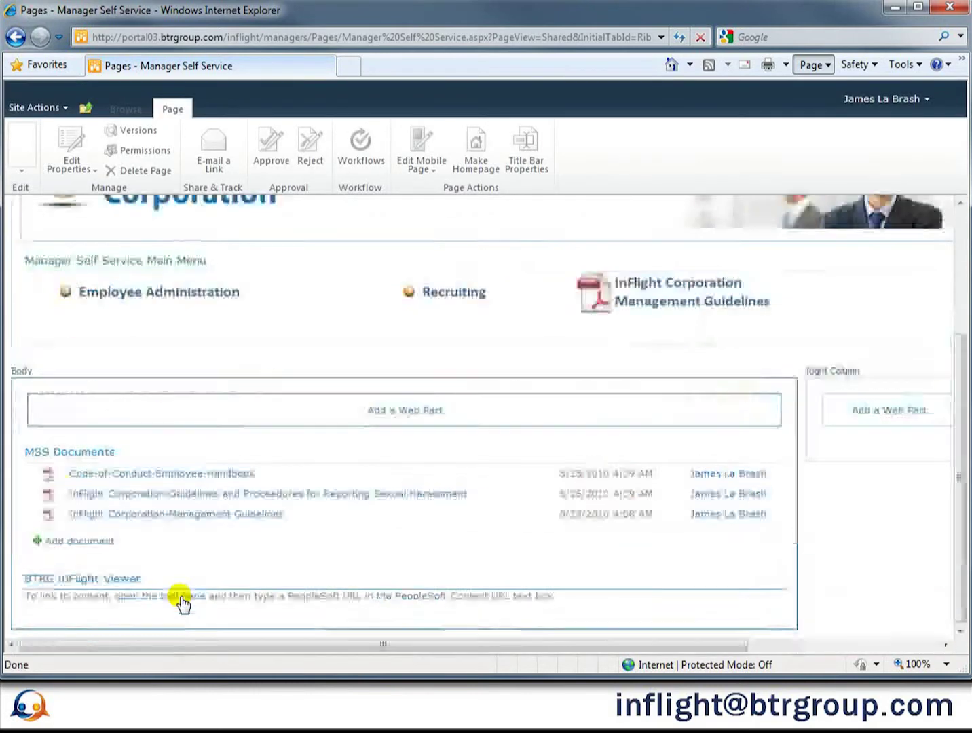
pyautogui.moveTo(266, 644); pyautogui.dragTo(498, 660)
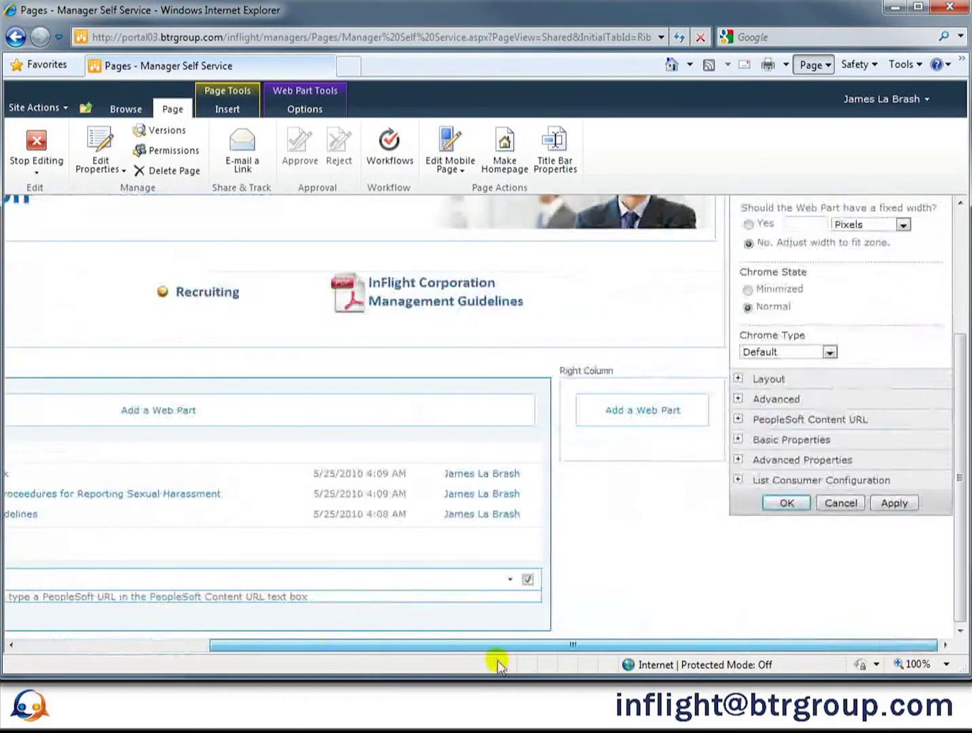
pyautogui.moveTo(964, 519); pyautogui.dragTo(963, 483)
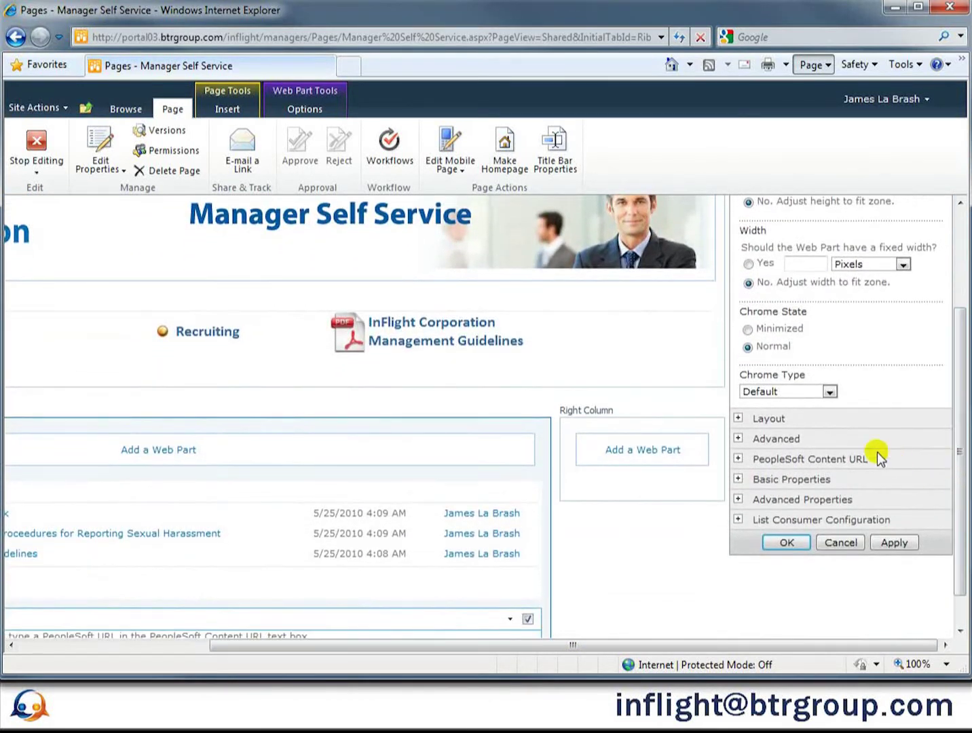
# - Set the viewer's Chrome Type to None and expand its PeopleSoft Content URL field
pyautogui.click(828, 392)
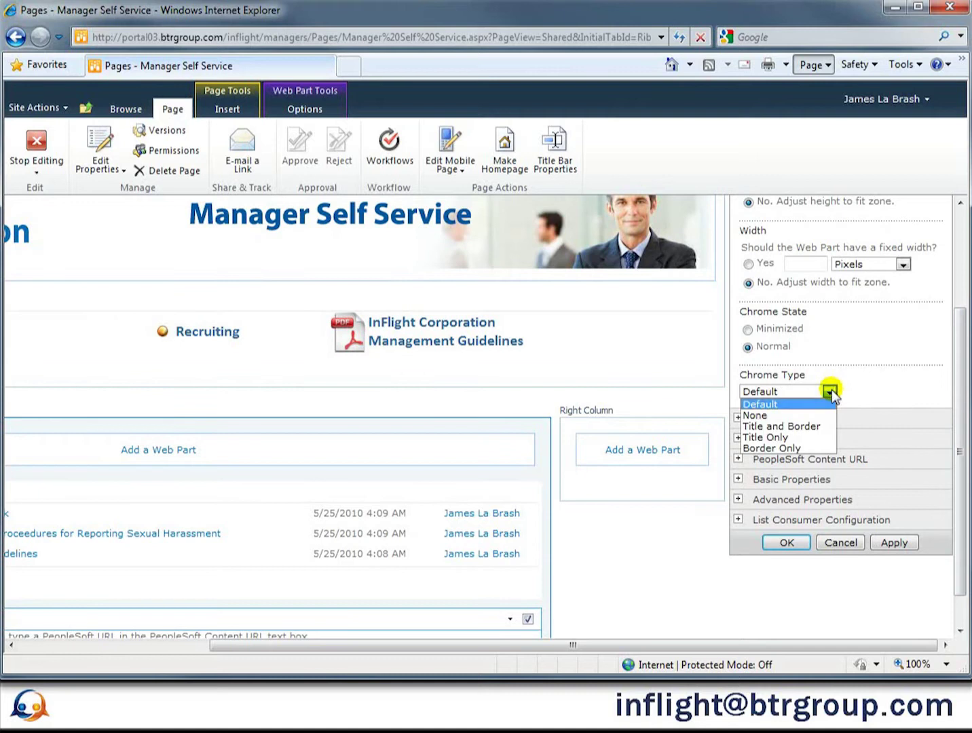
pyautogui.click(790, 415)
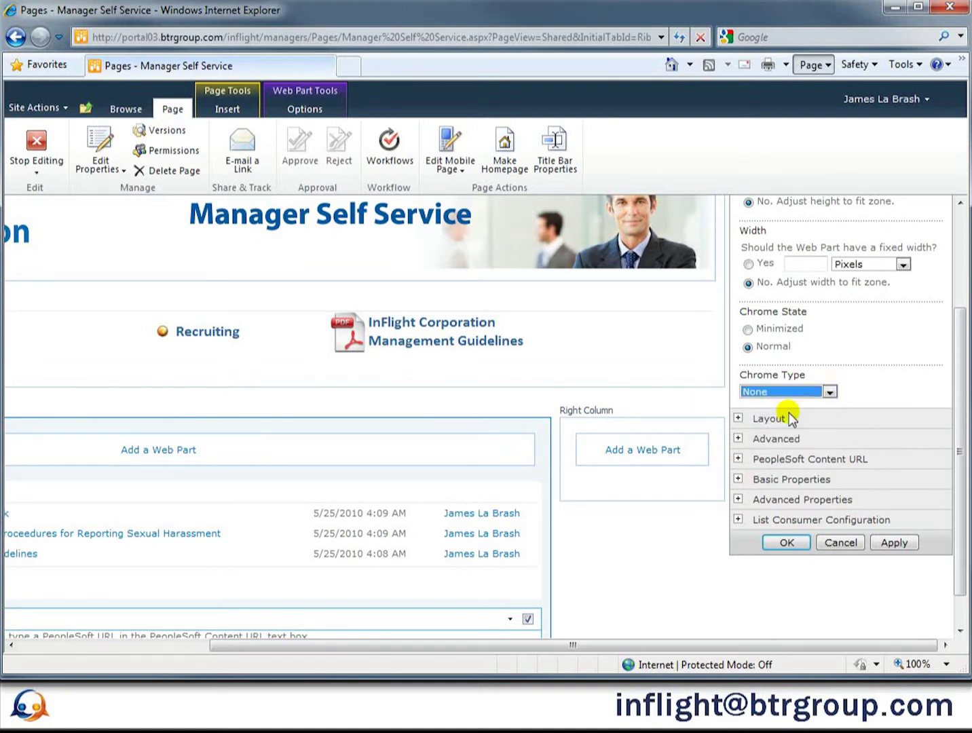
pyautogui.click(813, 460)
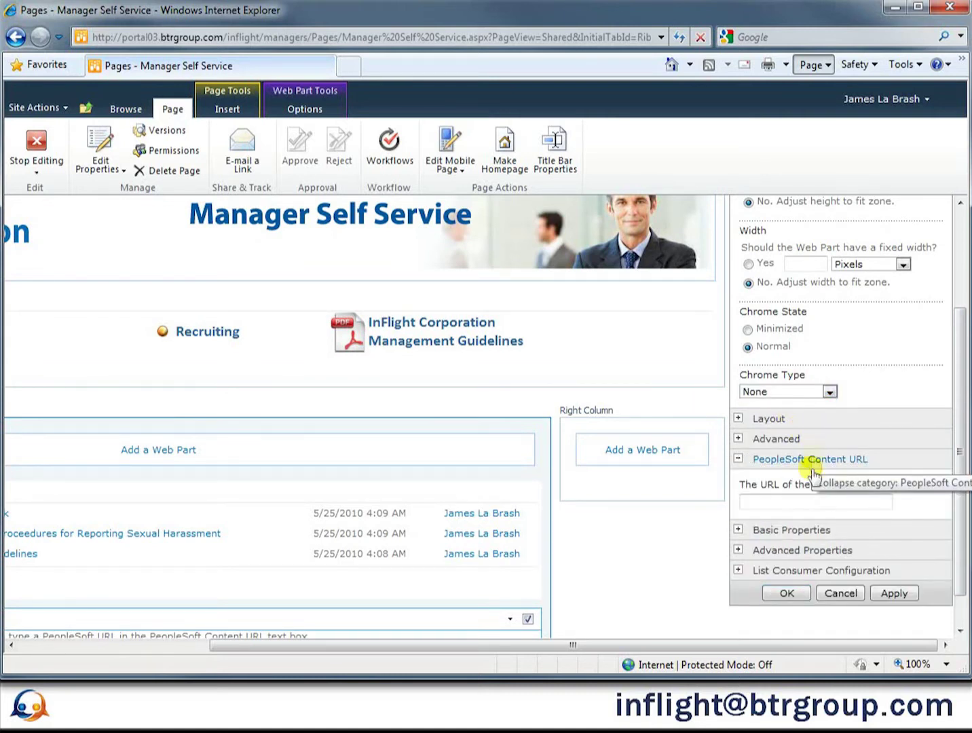
pyautogui.click(807, 502)
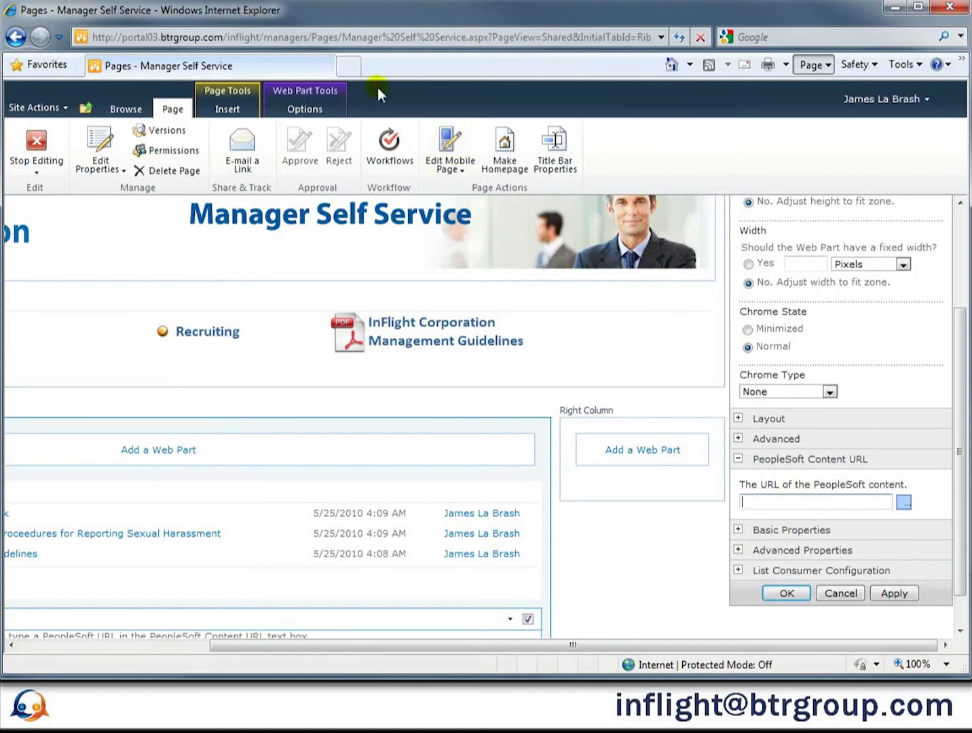
pyautogui.click(350, 66)
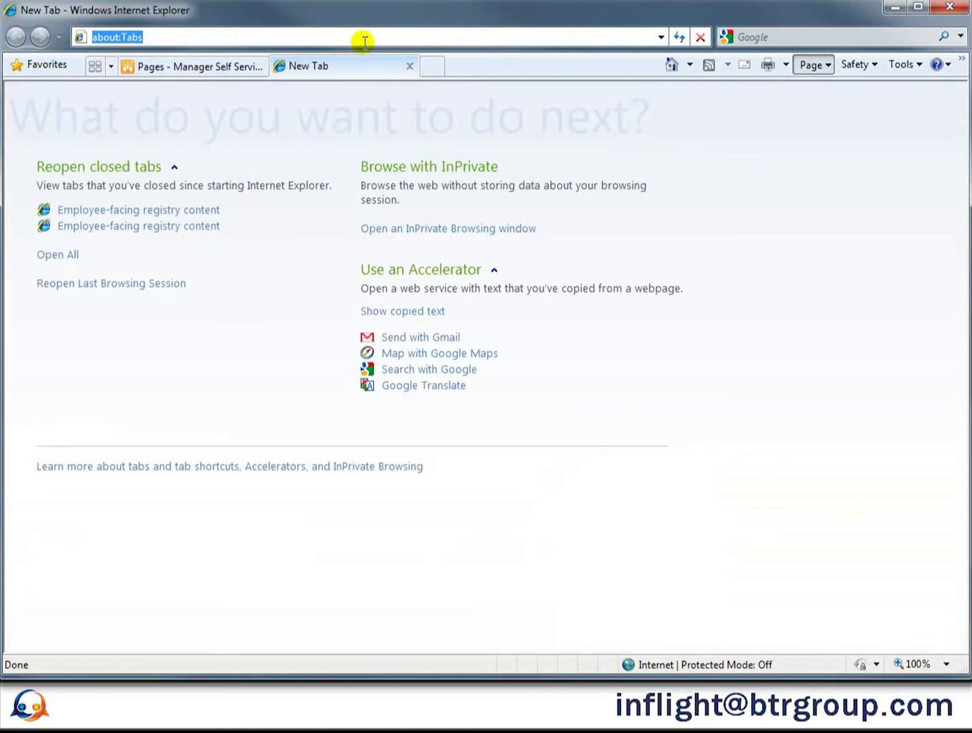
# - Load the suggested PeopleSoft address and sign in with the user ID
pyautogui.write('psde')
pyautogui.press('Down')
pyautogui.press('Return')
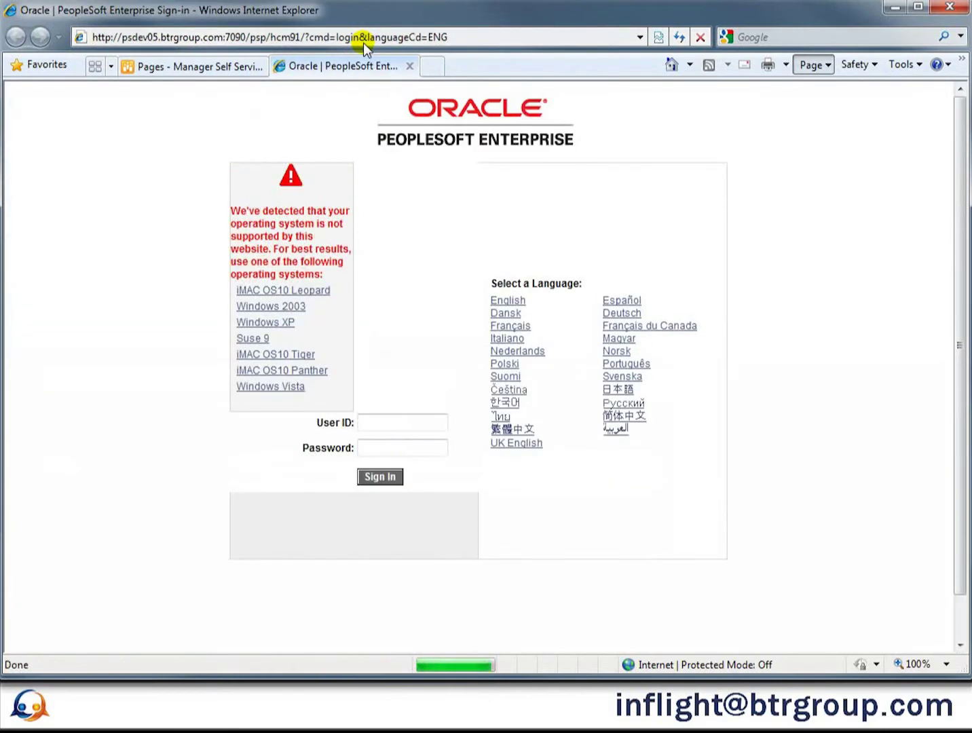
pyautogui.click(383, 425)
pyautogui.write('PS')
pyautogui.press('Return')
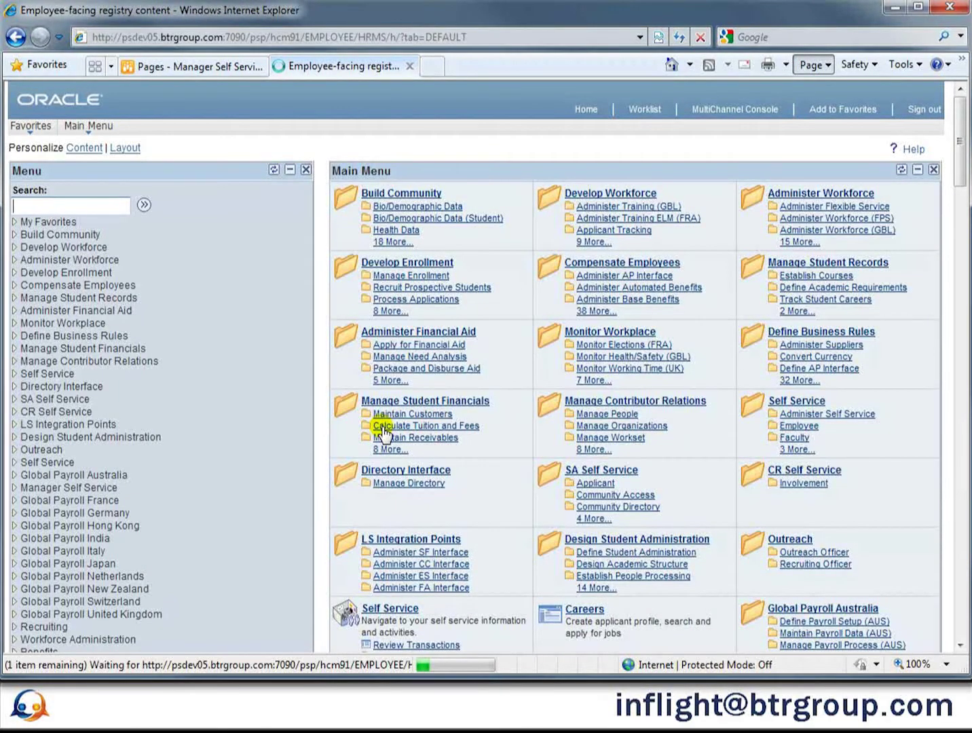
# - Copy the Worklist link's shortcut and go back to the Manager Self Service tab
pyautogui.rightClick(643, 112)
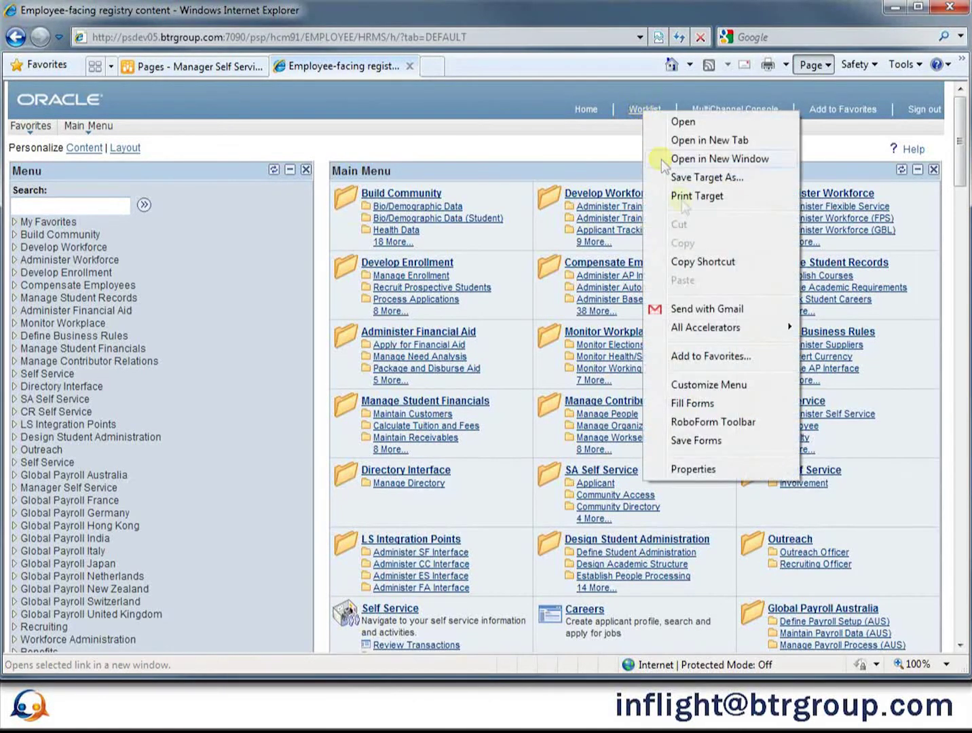
pyautogui.click(694, 264)
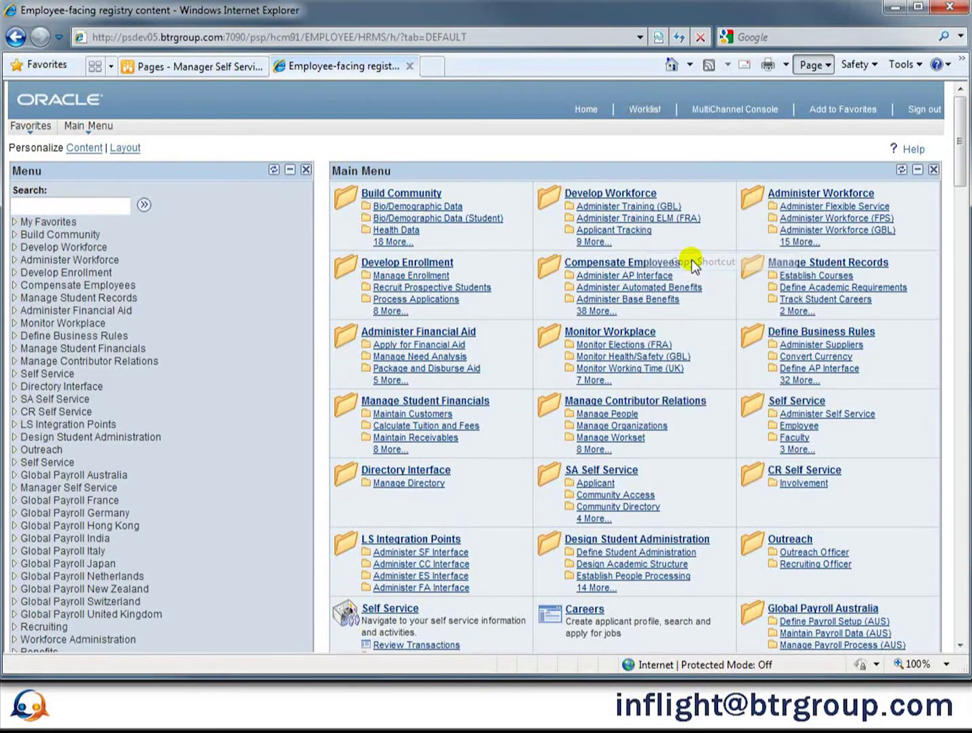
pyautogui.click(195, 67)
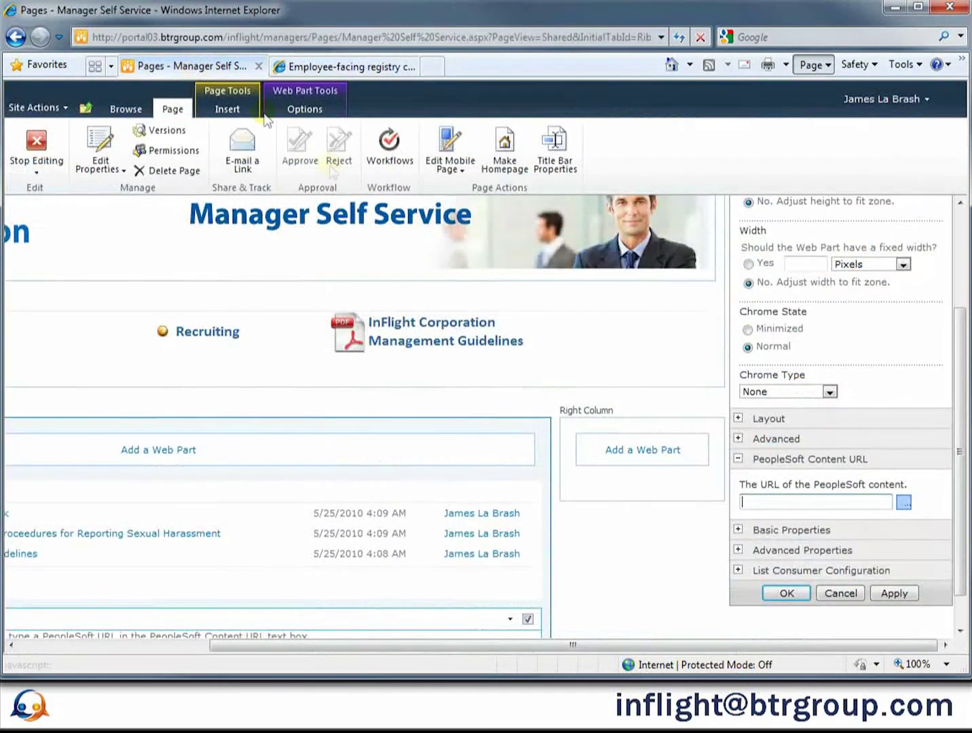
# - Paste the Worklist URL into PeopleSoft Content URL, check Enable Single Sign-On, and click OK
pyautogui.rightClick(774, 502)
pyautogui.click(802, 579)
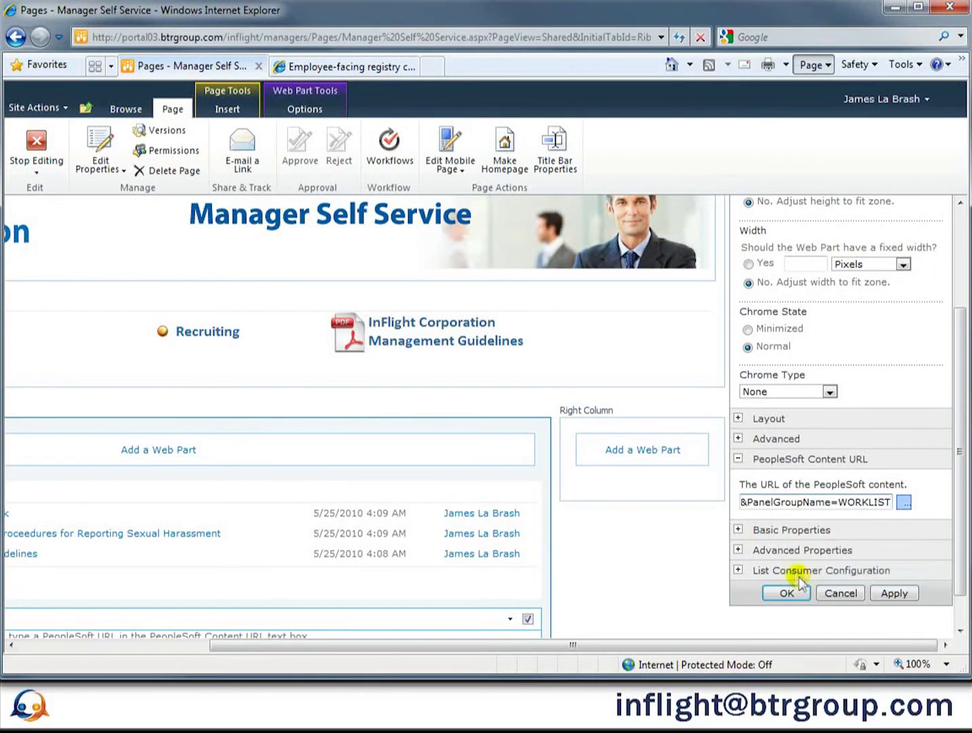
pyautogui.click(738, 529)
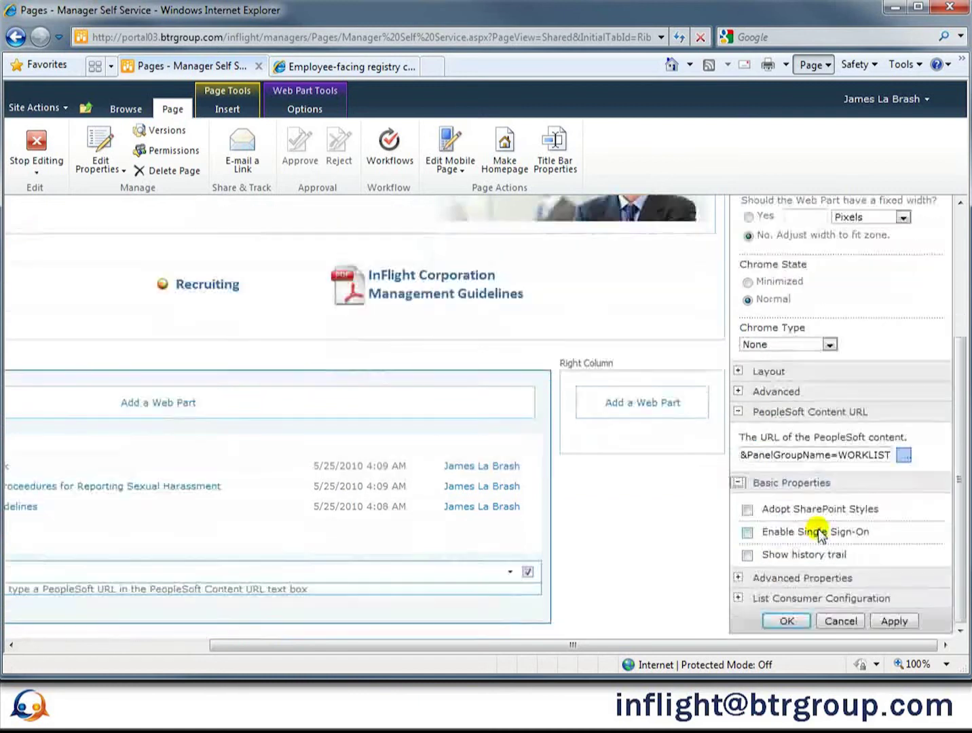
pyautogui.moveTo(820, 534)
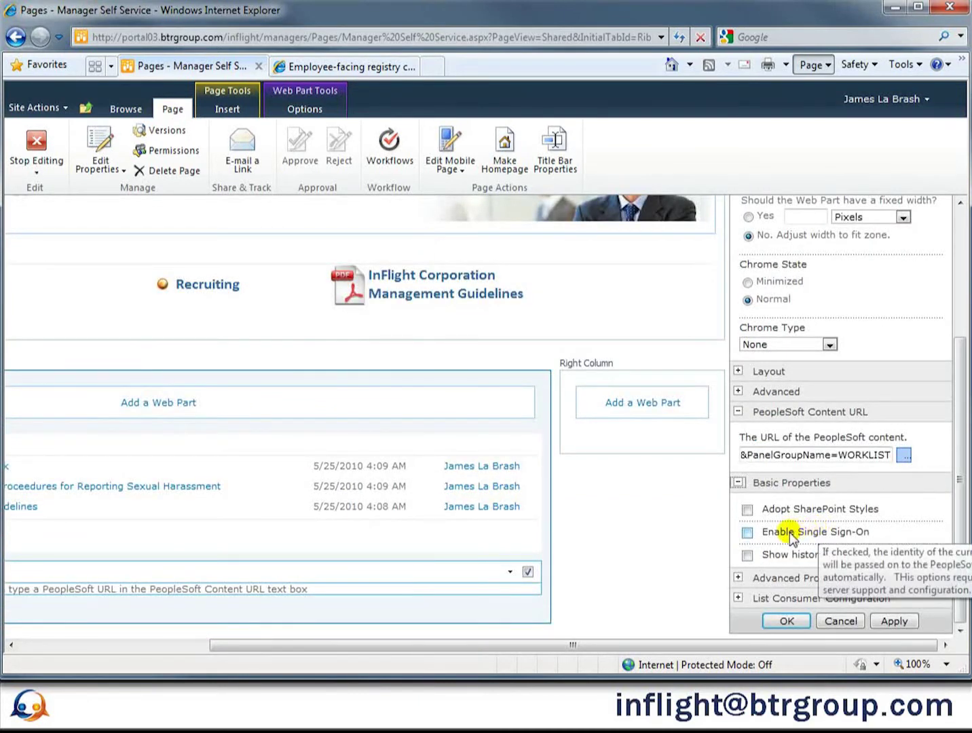
pyautogui.click(791, 534)
pyautogui.click(786, 621)
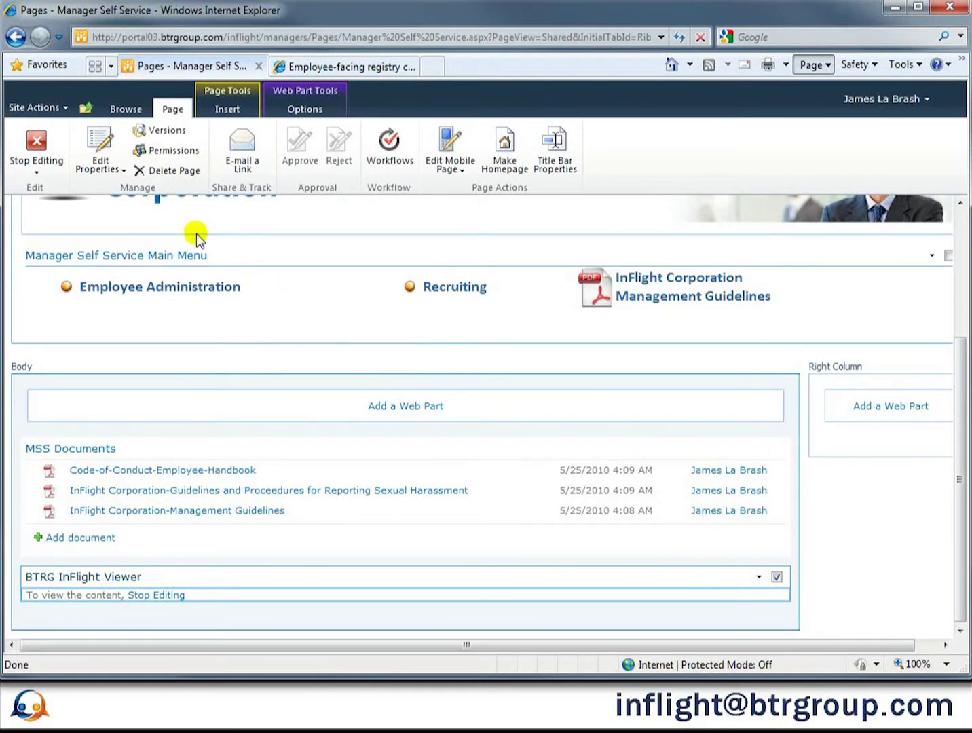
# - Stop editing the Manager Self Service page and scroll to the embedded PeopleSoft Worklist
pyautogui.click(111, 111)
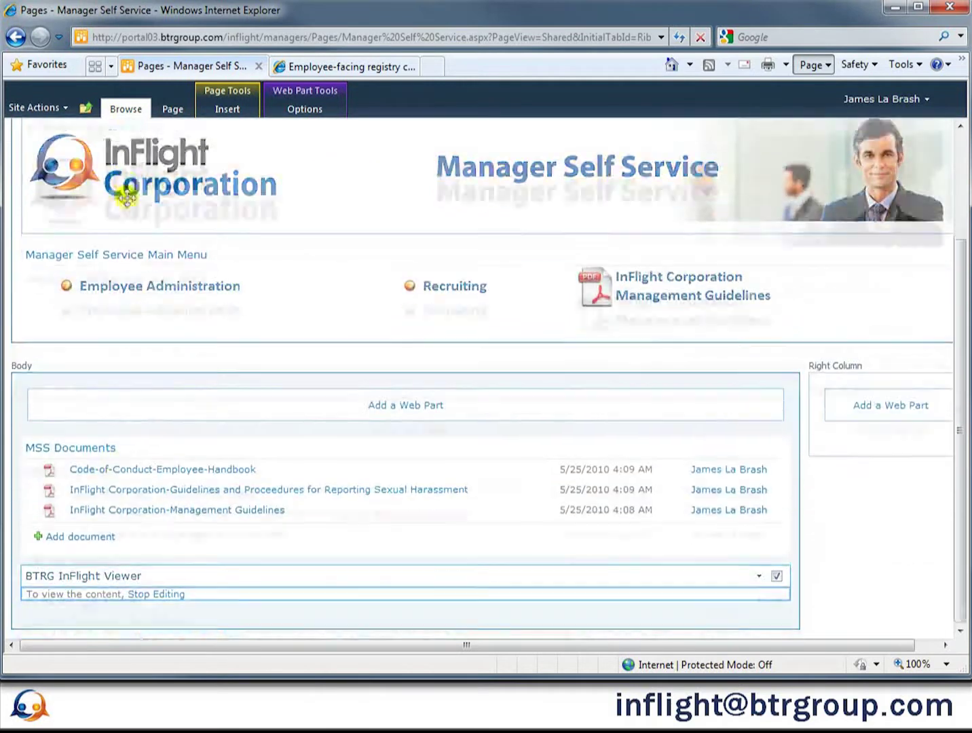
pyautogui.click(159, 596)
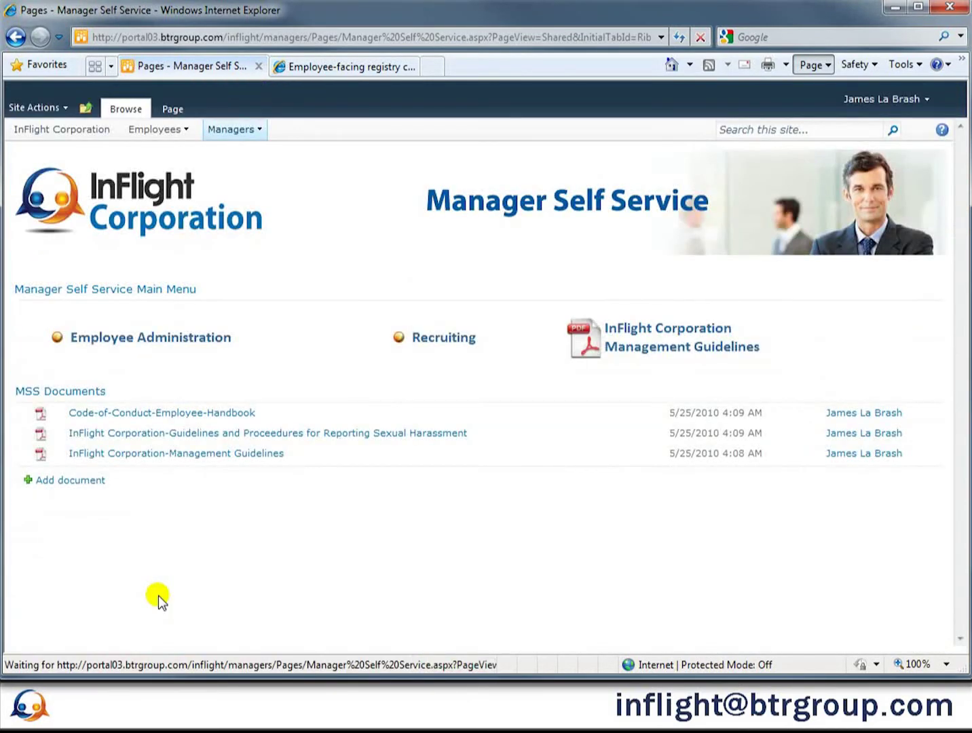
pyautogui.scroll(-2, 175, 548)
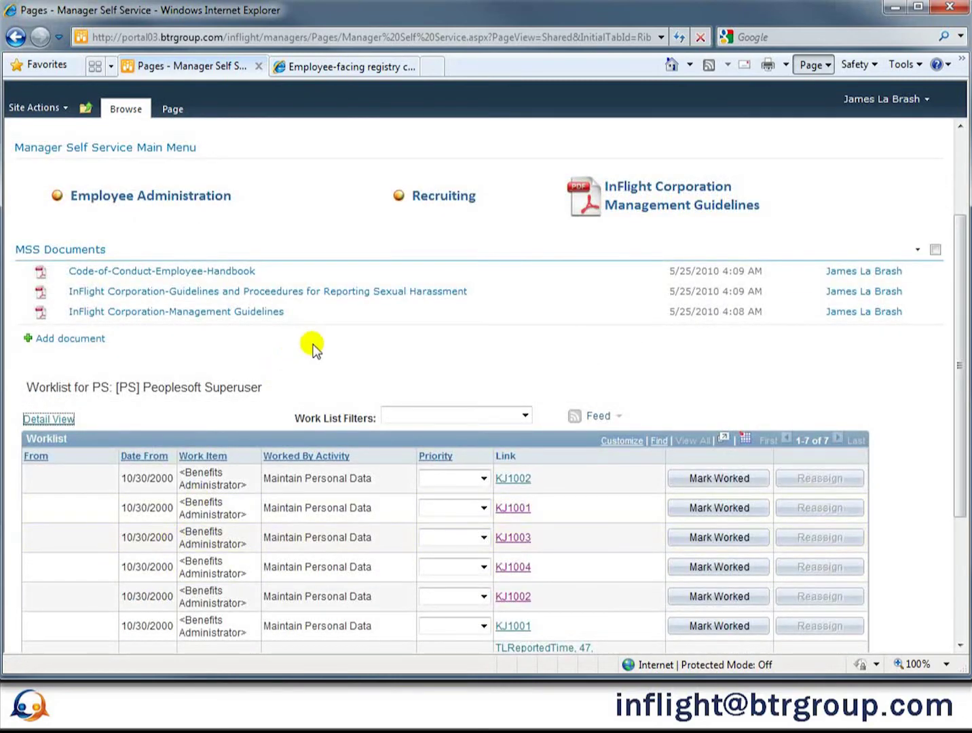
pyautogui.scroll(2, 312, 348)
pyautogui.scroll(-5, 312, 347)
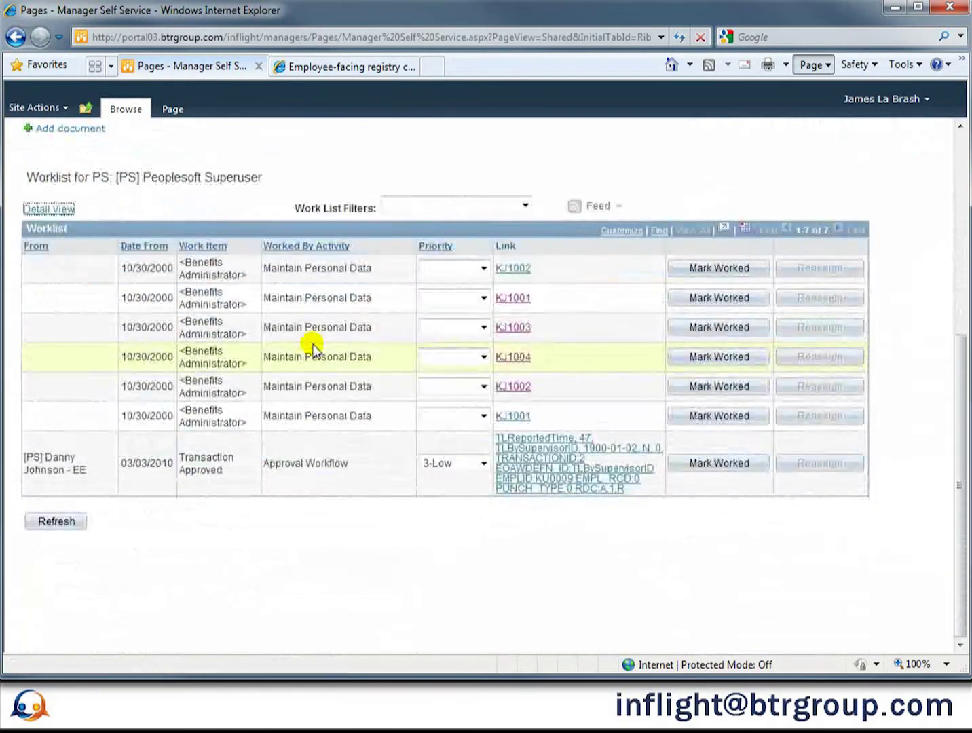
# - Open worklist item KJ1003, advance to the next item, and show the employee's Contact Information tab
pyautogui.click(510, 329)
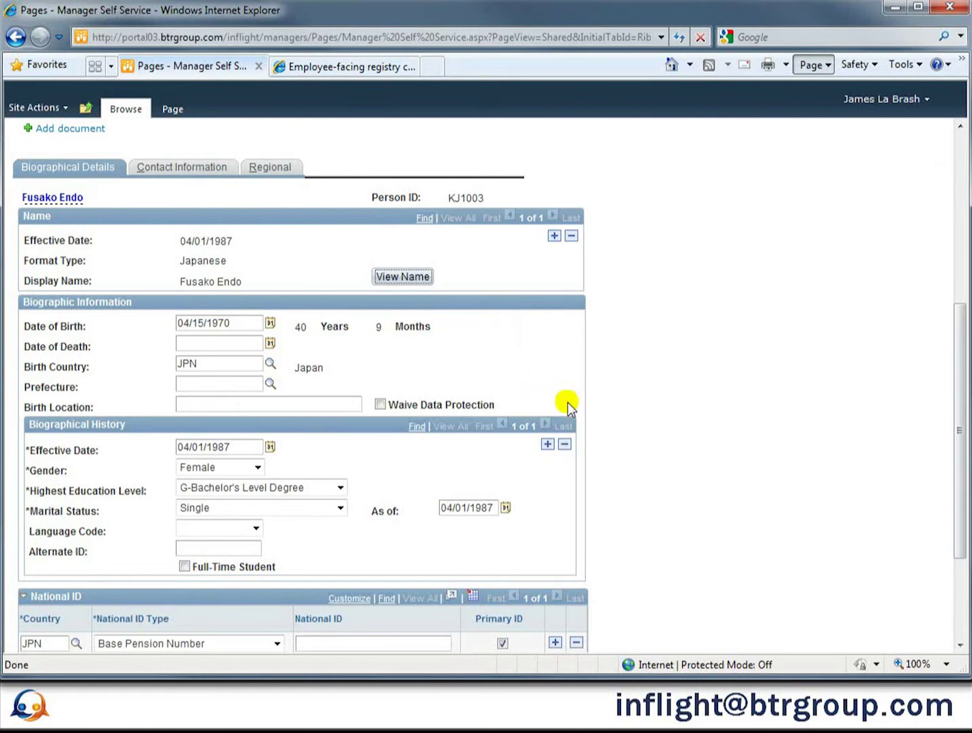
pyautogui.scroll(-5, 567, 402)
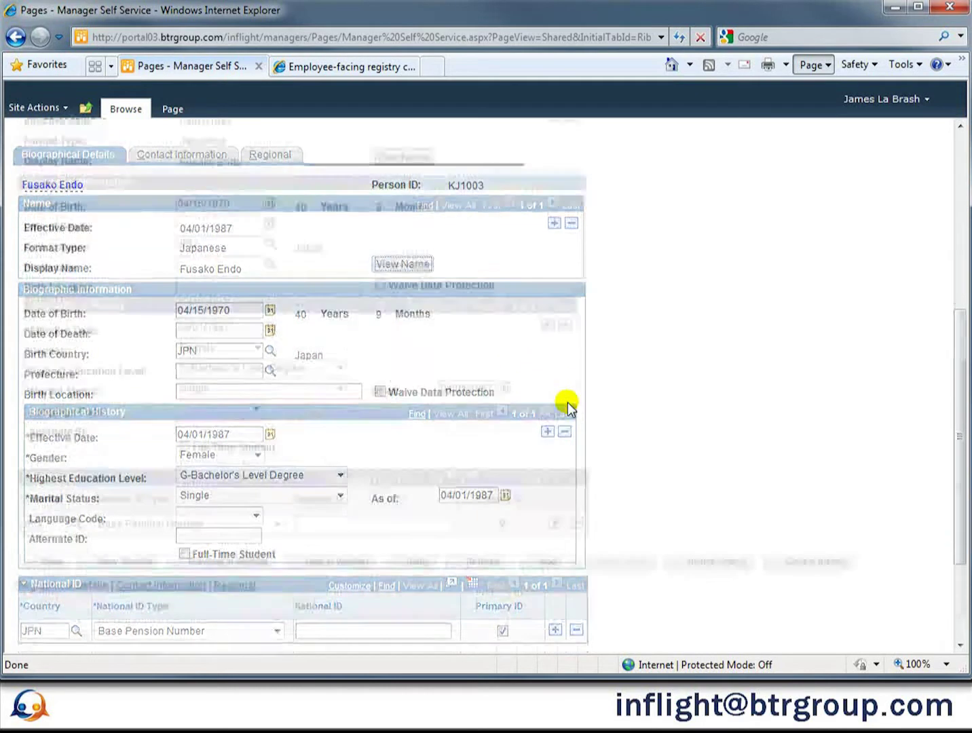
pyautogui.click(320, 520)
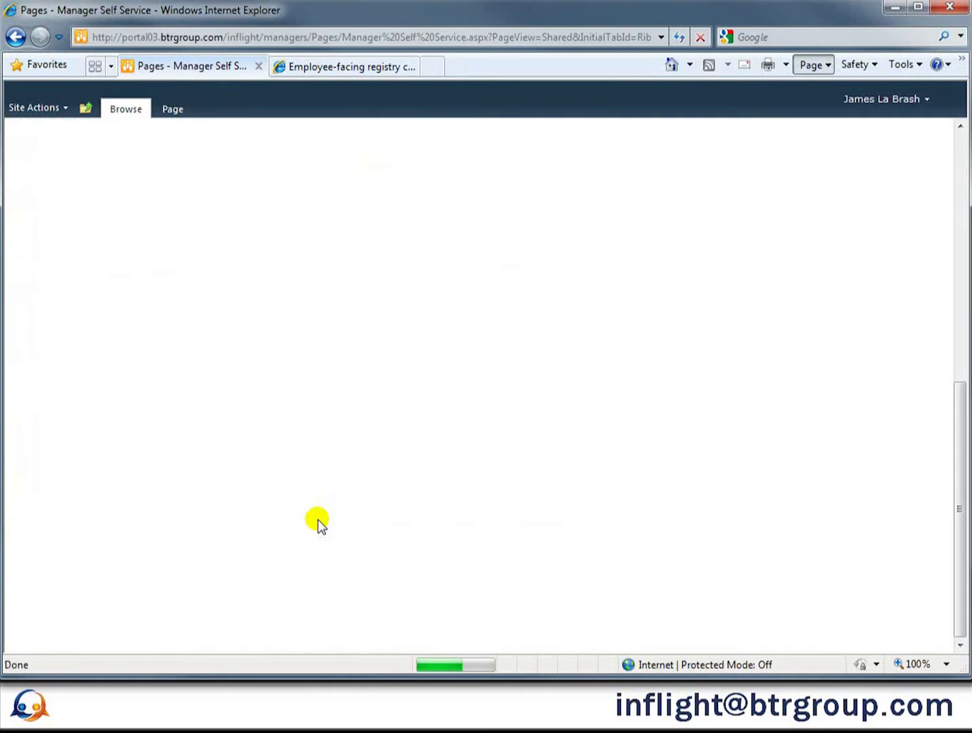
pyautogui.scroll(10, 341, 440)
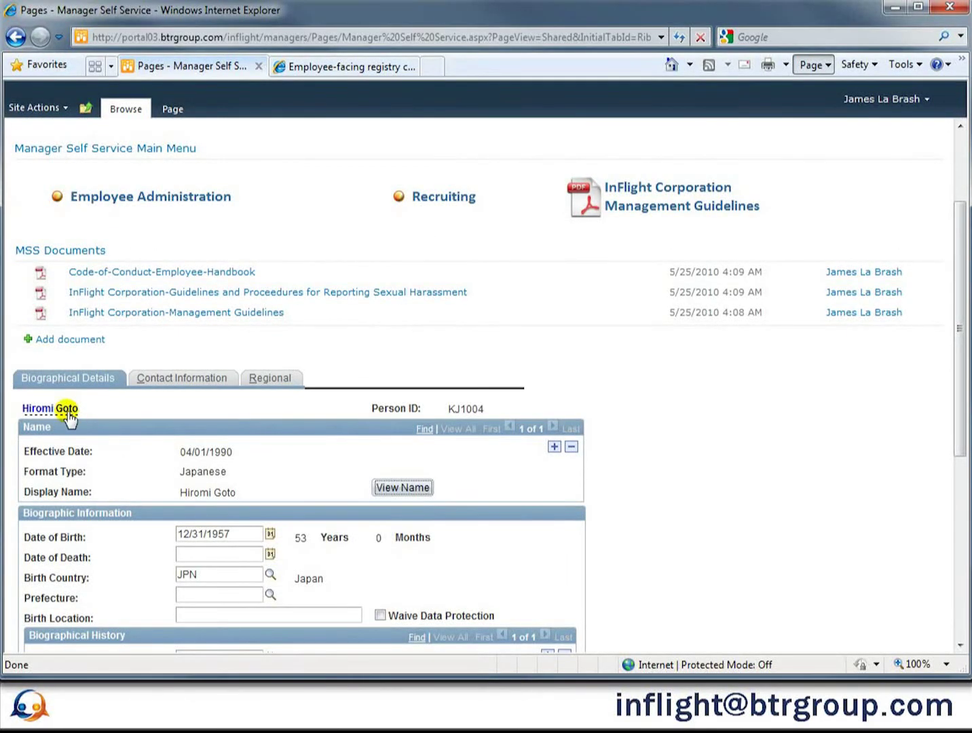
pyautogui.moveTo(69, 416)
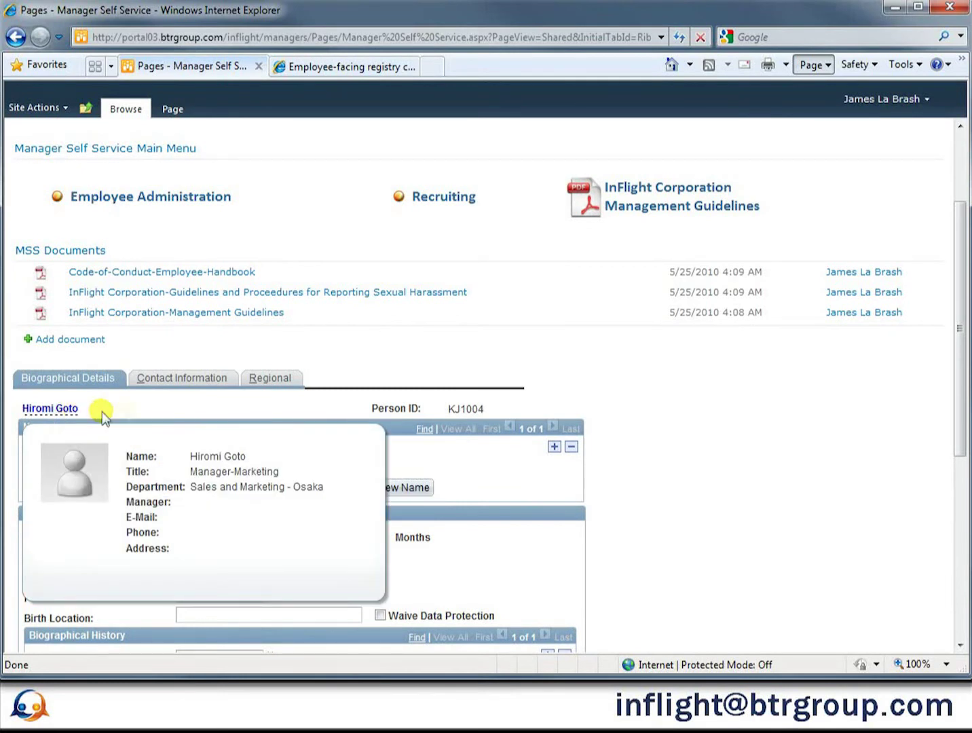
pyautogui.click(188, 382)
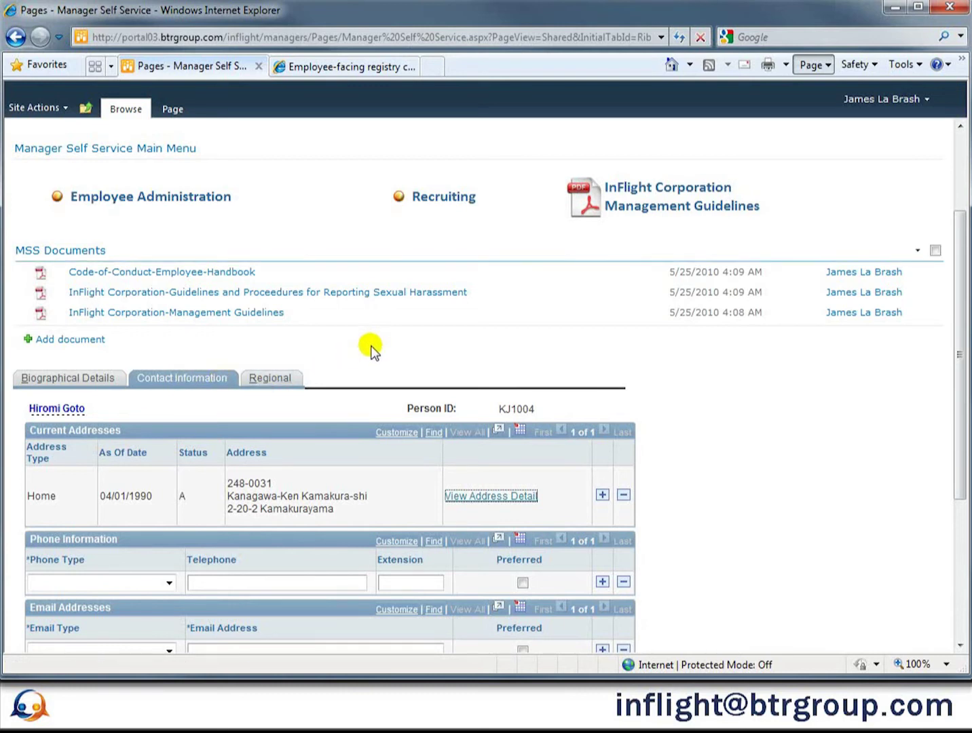
pyautogui.scroll(3, 435, 378)
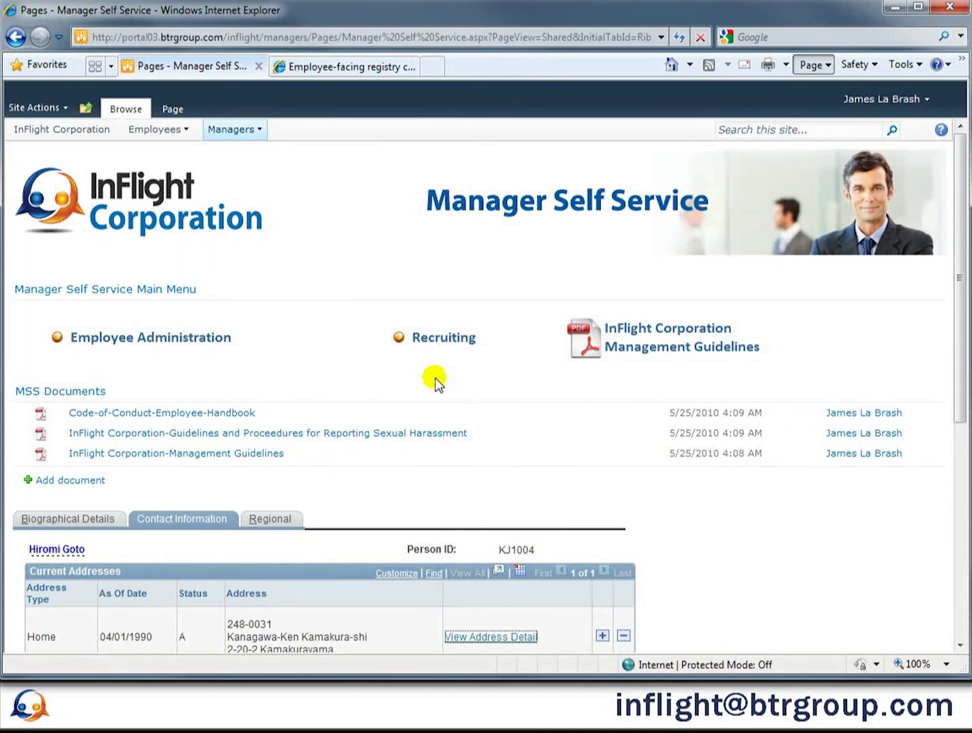
# - Go to Managers > Recruiting and switch that page into edit mode
pyautogui.moveTo(239, 135)
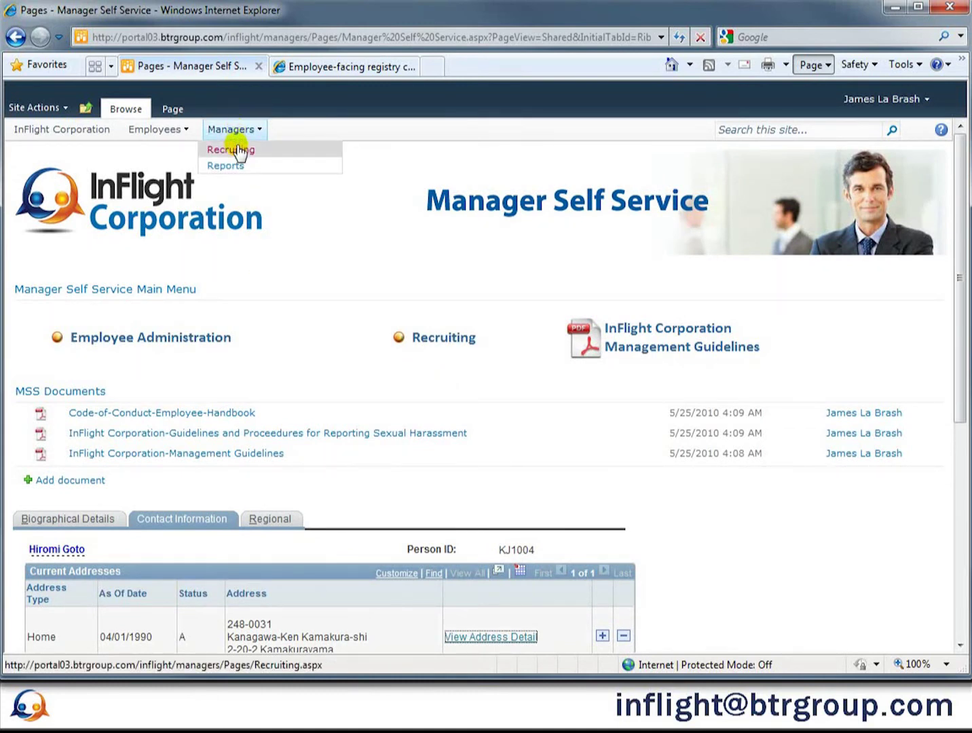
pyautogui.click(237, 150)
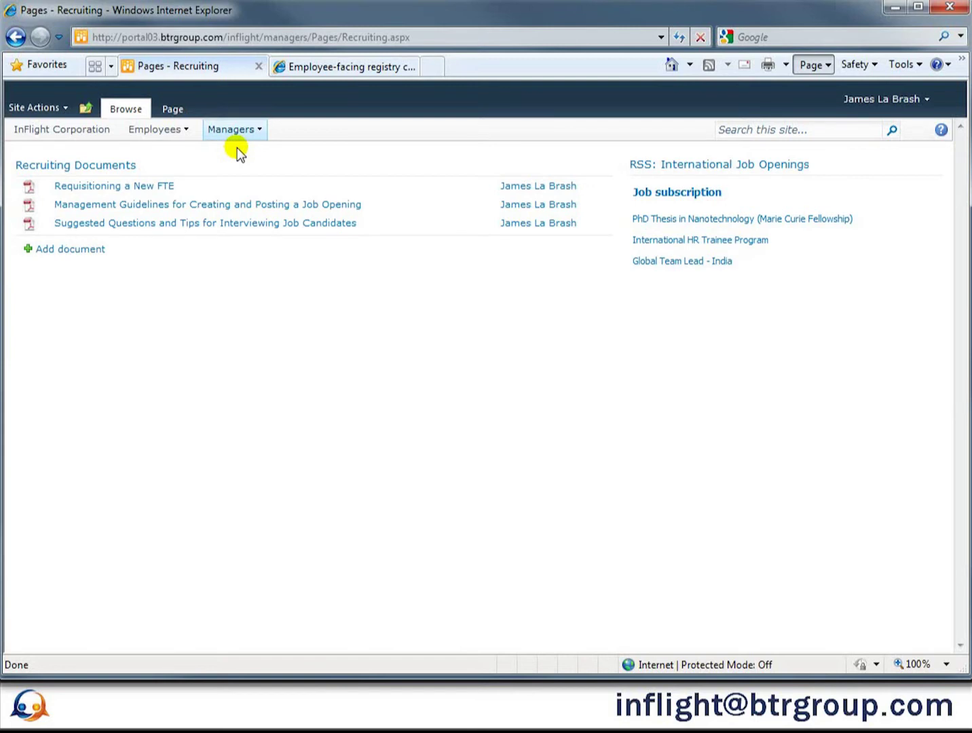
pyautogui.click(173, 111)
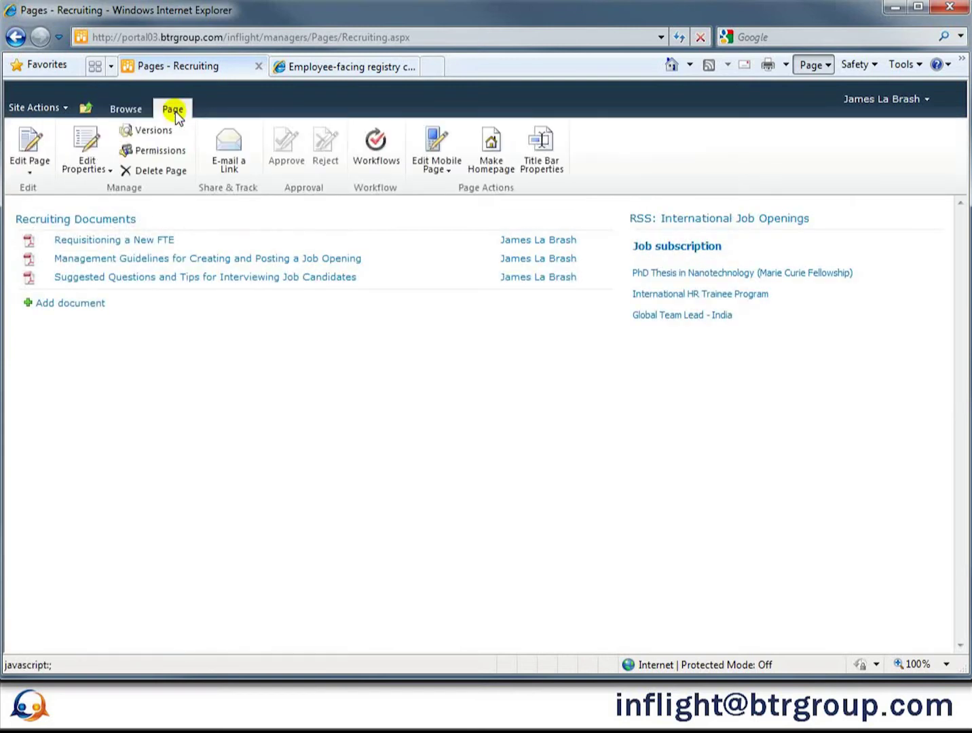
pyautogui.click(33, 146)
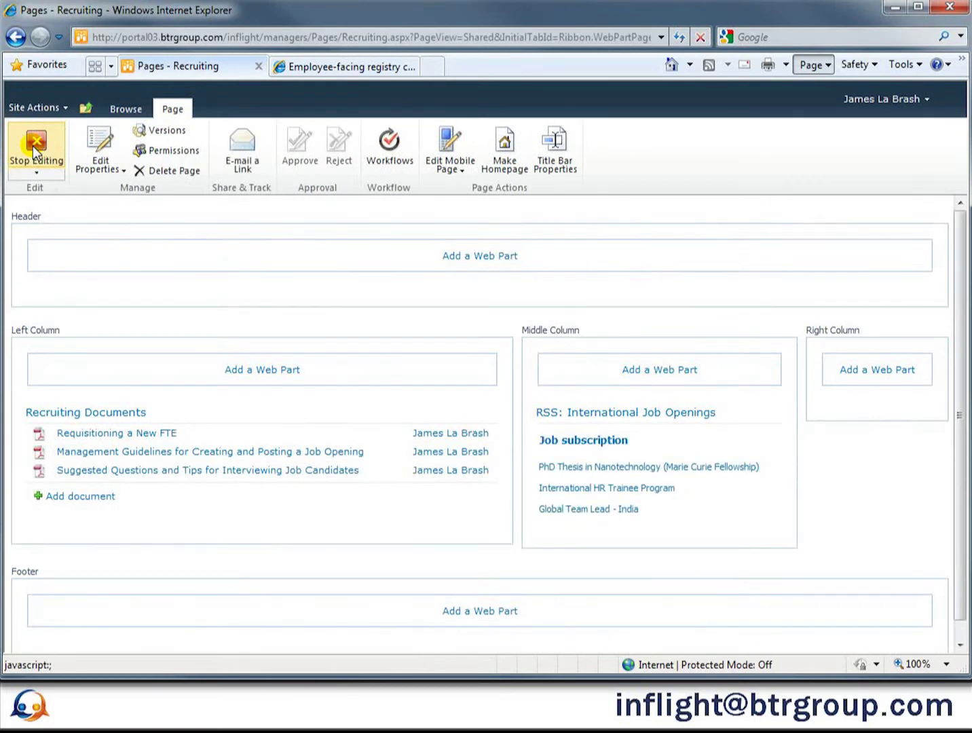
# - Add the BTRG InFlight Viewer from the BTRG category to the Recruiting page's Footer zone
pyautogui.click(462, 609)
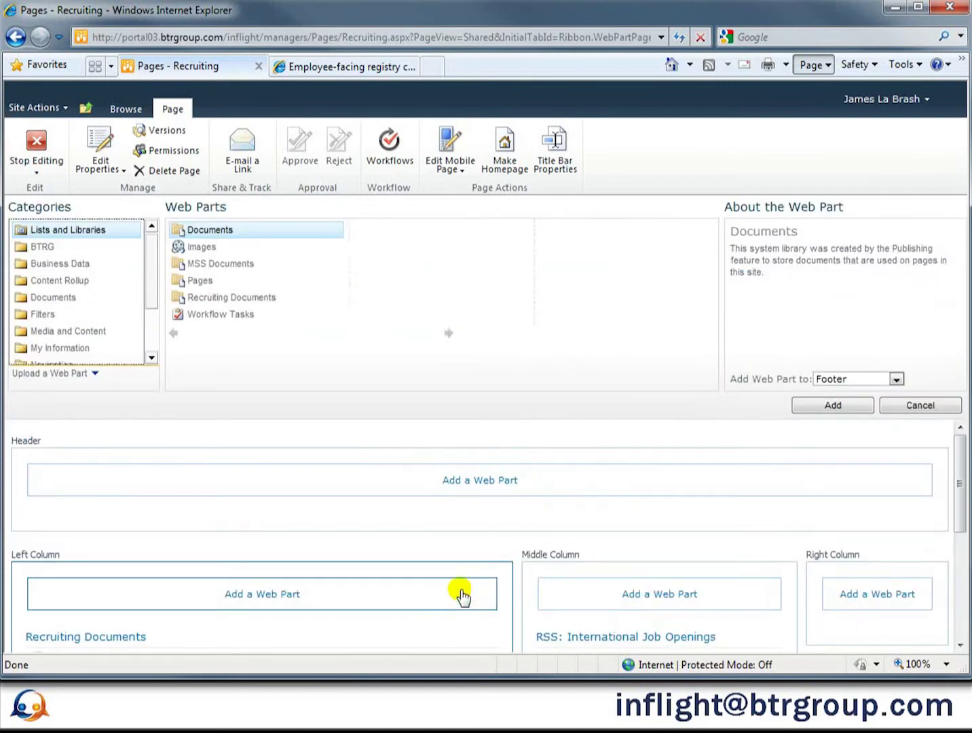
pyautogui.click(42, 248)
pyautogui.click(216, 247)
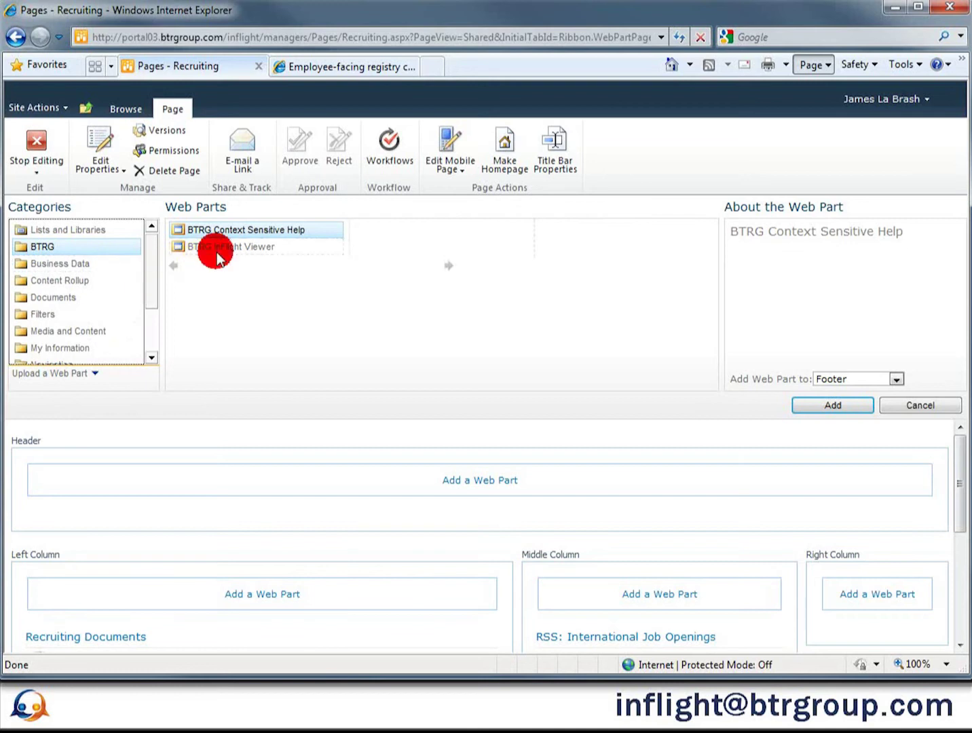
pyautogui.click(822, 406)
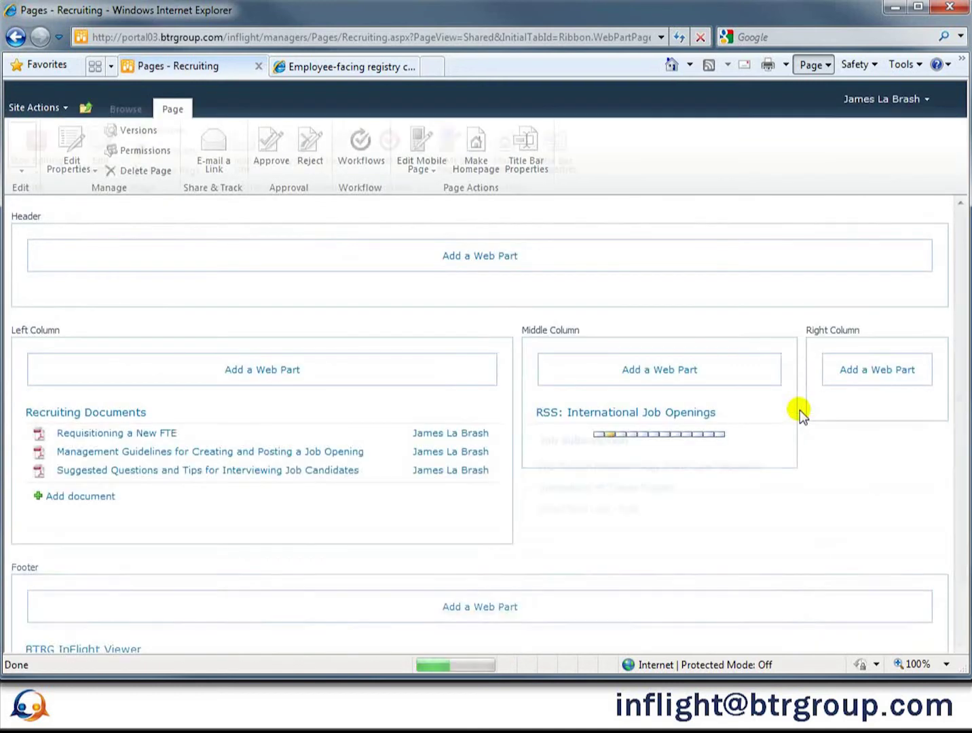
pyautogui.scroll(-1, 531, 517)
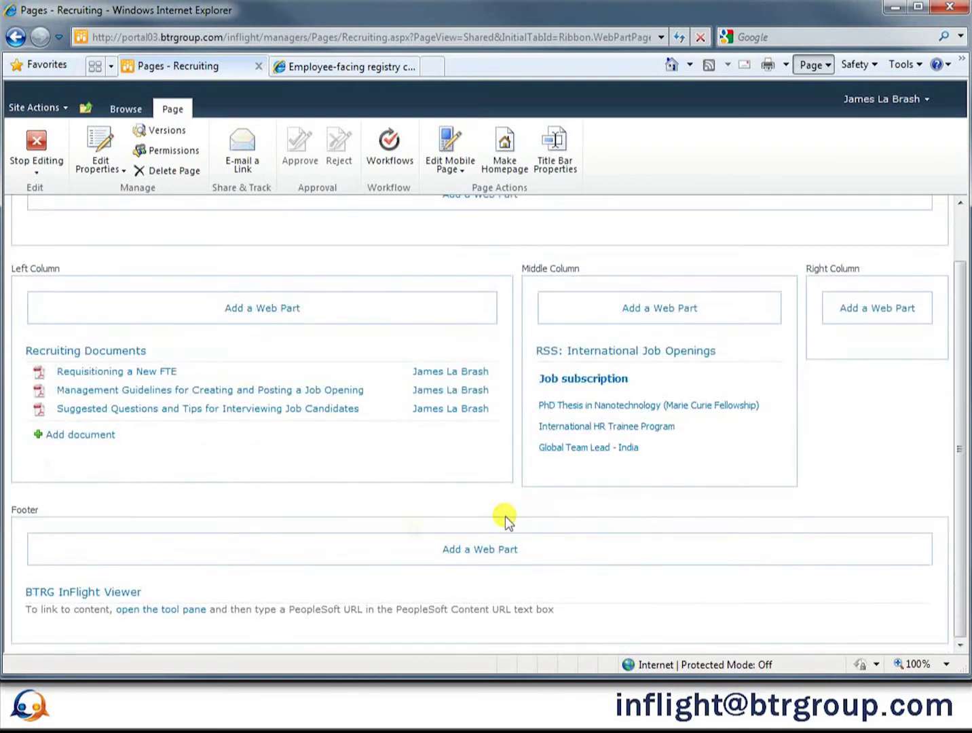
# - Set the Footer viewer's Chrome Type to None and expand its PeopleSoft Content URL section
pyautogui.click(180, 609)
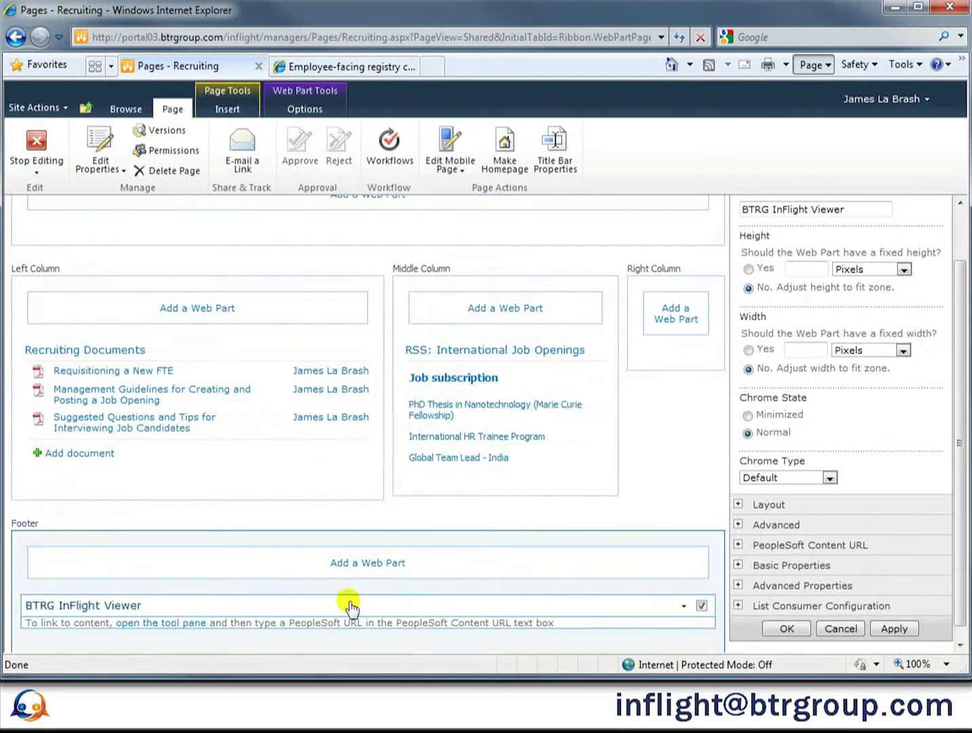
pyautogui.click(830, 479)
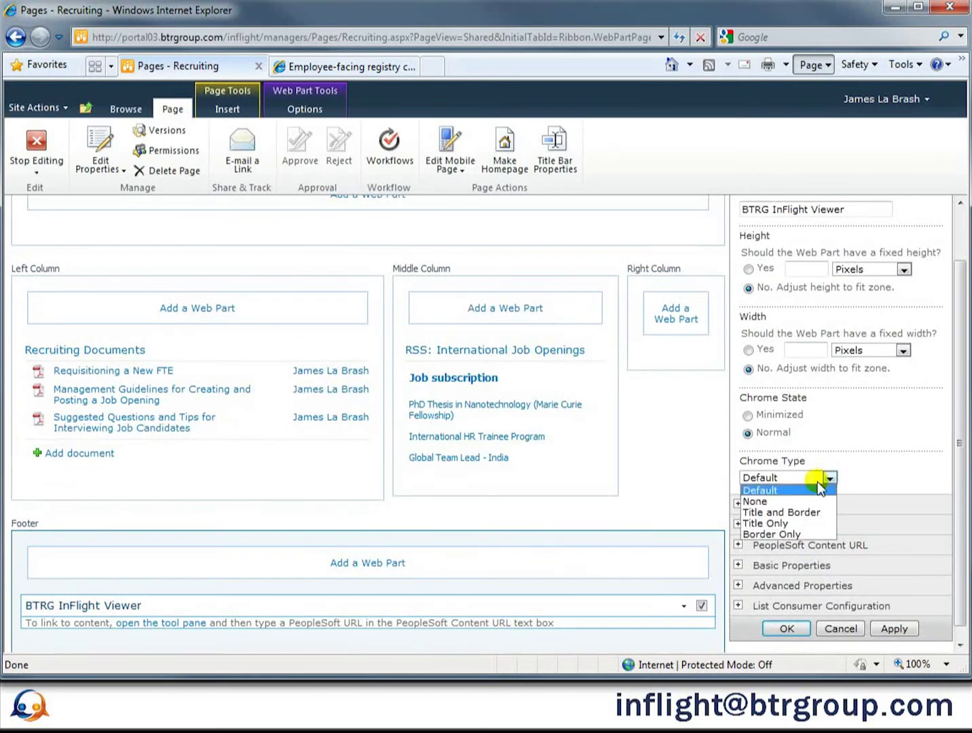
pyautogui.click(781, 500)
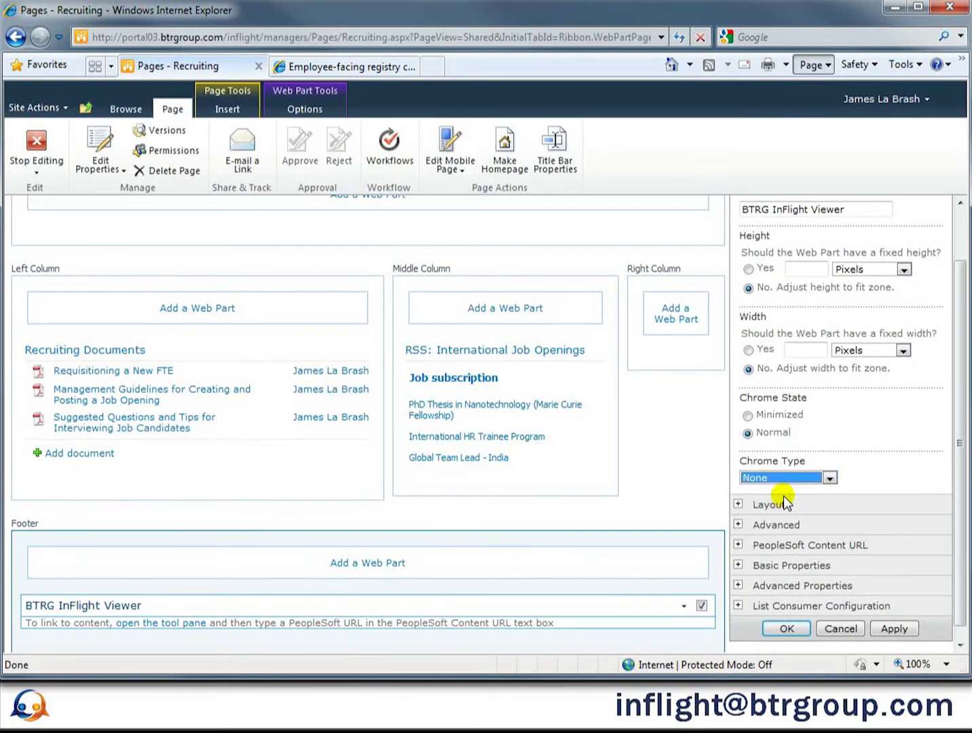
pyautogui.click(738, 545)
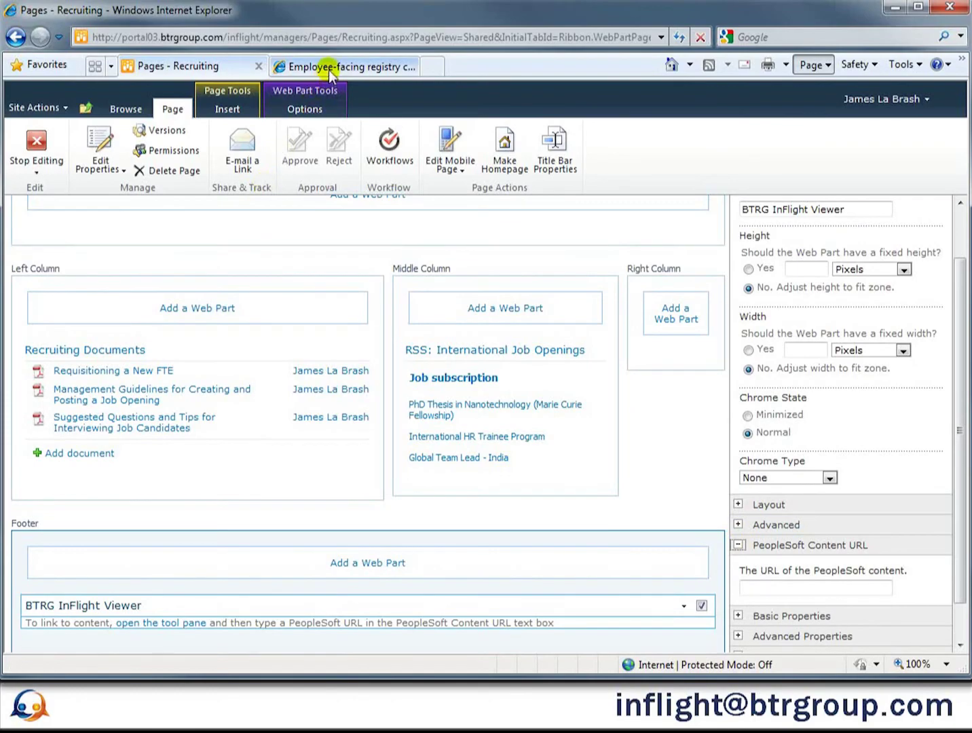
pyautogui.click(275, 66)
# - Copy the shortcut of PeopleSoft's Recruiting menu link and return to the SharePoint Recruiting tab
pyautogui.moveTo(959, 178); pyautogui.dragTo(964, 259)
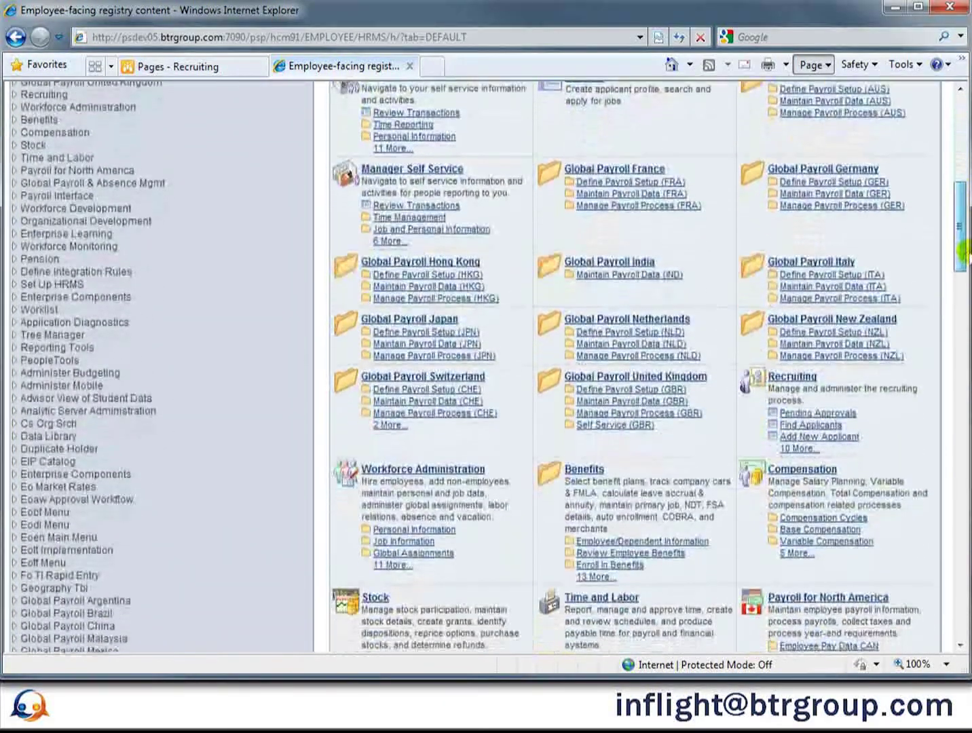
pyautogui.rightClick(777, 376)
pyautogui.click(809, 528)
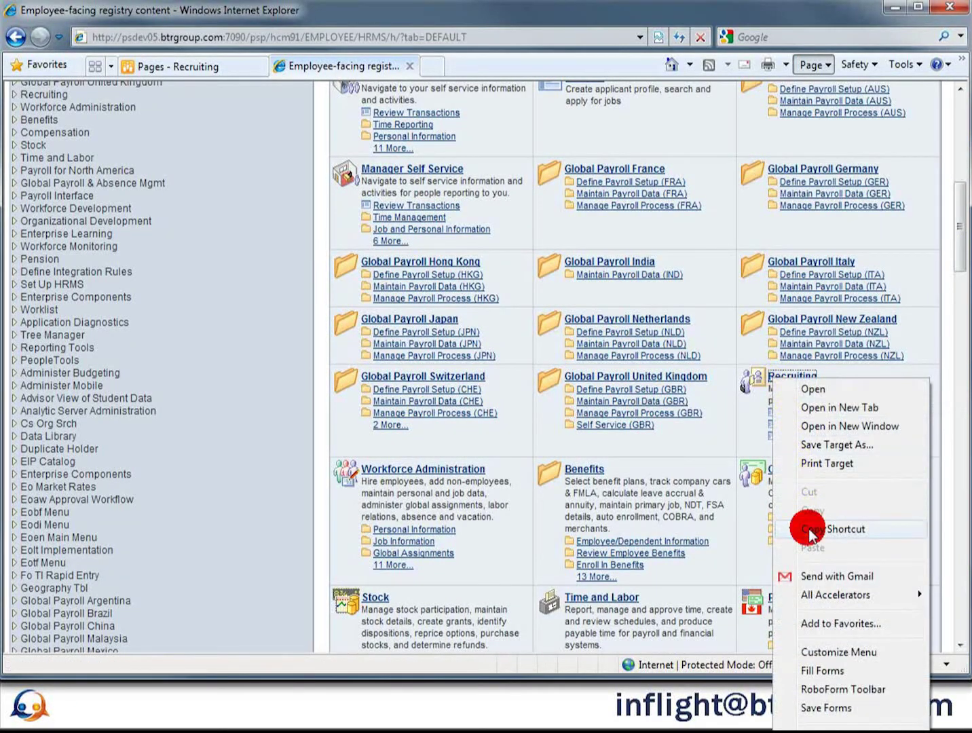
pyautogui.click(183, 66)
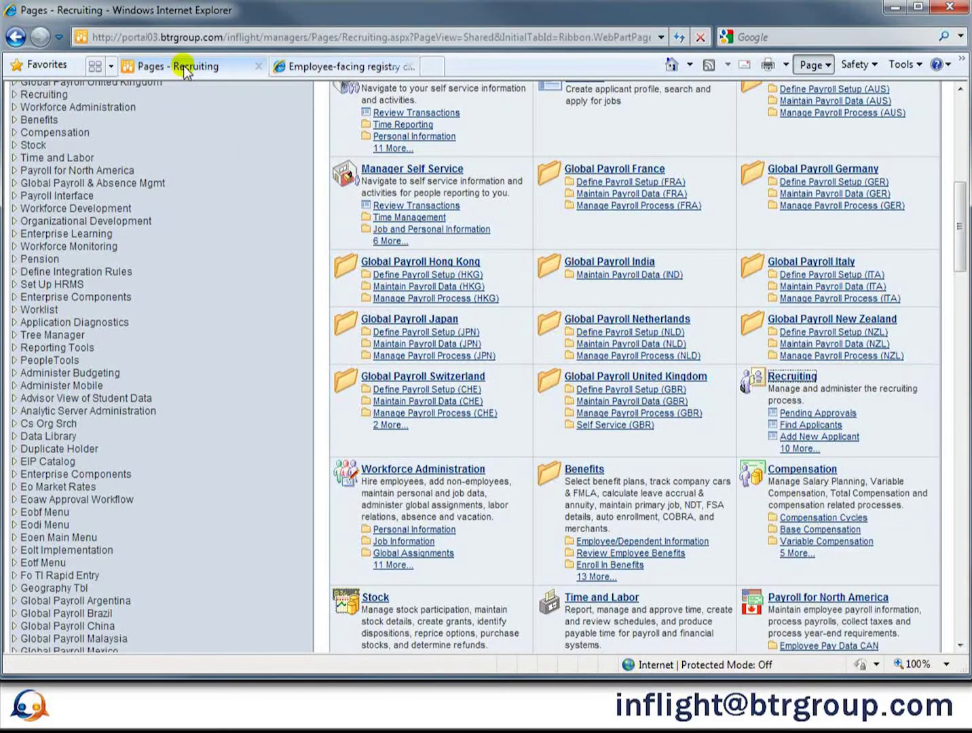
# - Paste the PeopleSoft Recruiting URL into the InFlight Viewer's content URL and save the web part settings
pyautogui.rightClick(764, 591)
pyautogui.click(804, 460)
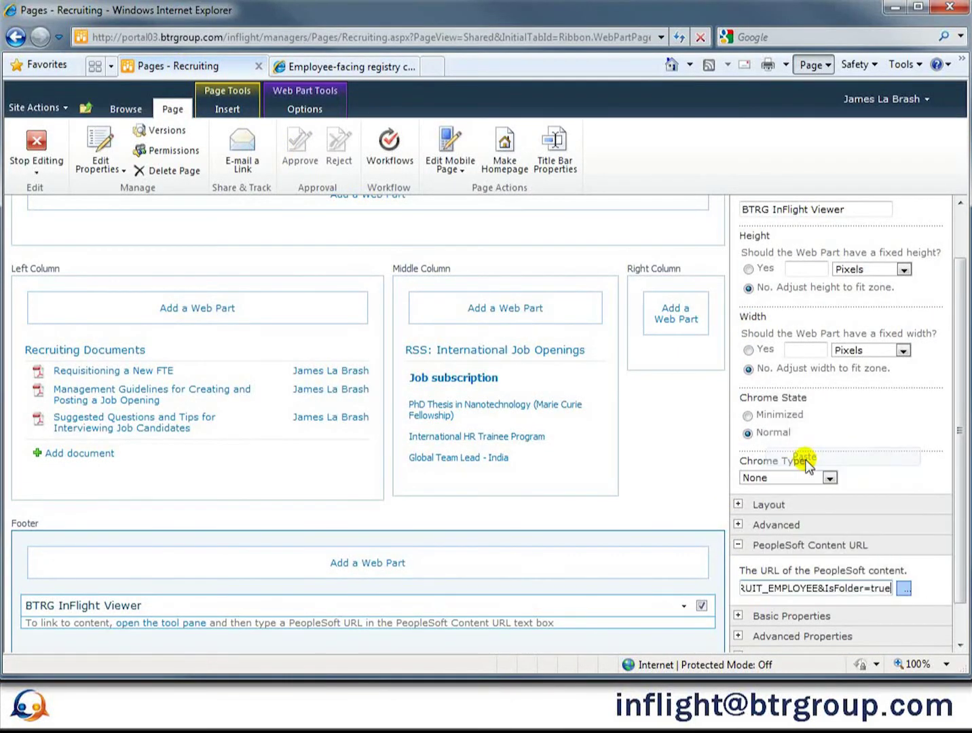
pyautogui.scroll(-1, 957, 454)
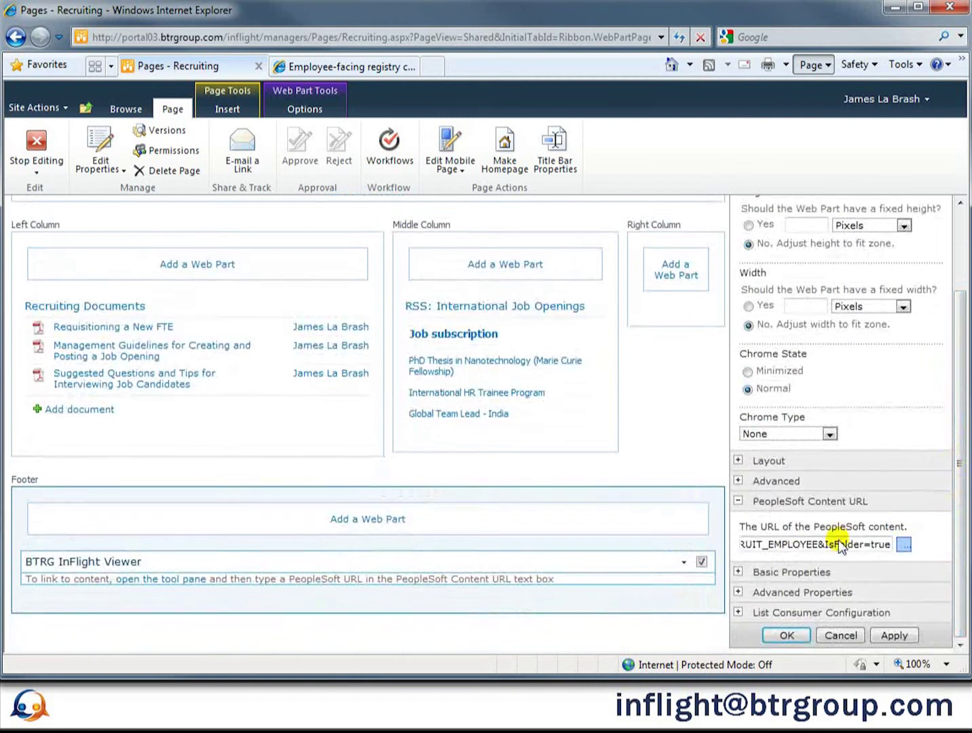
pyautogui.click(738, 572)
pyautogui.scroll(-2, 809, 566)
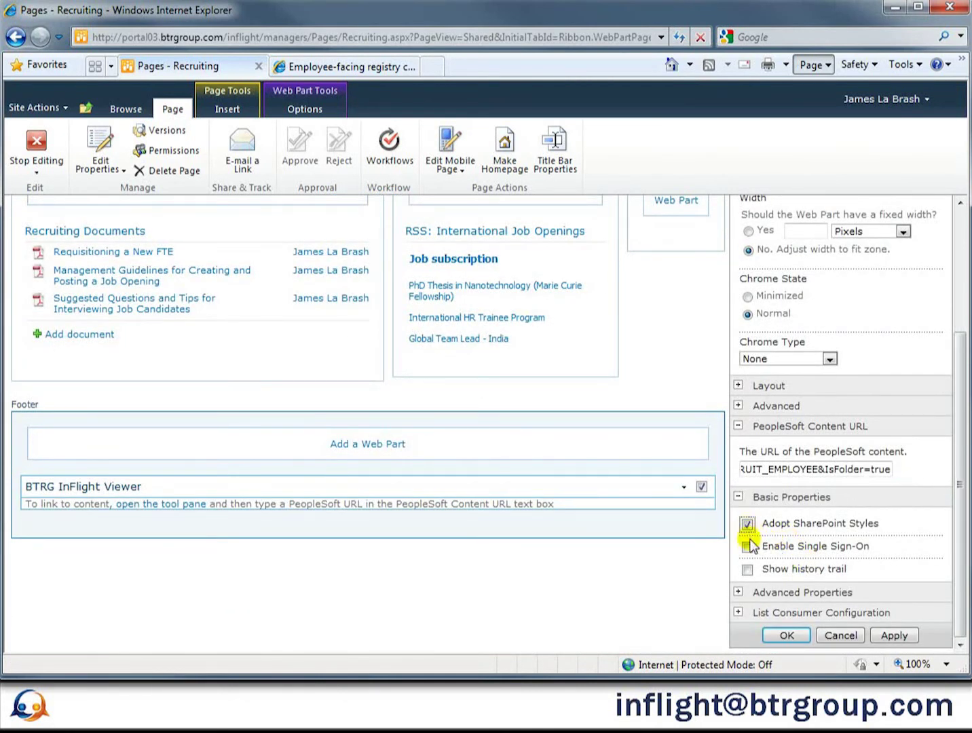
pyautogui.click(786, 635)
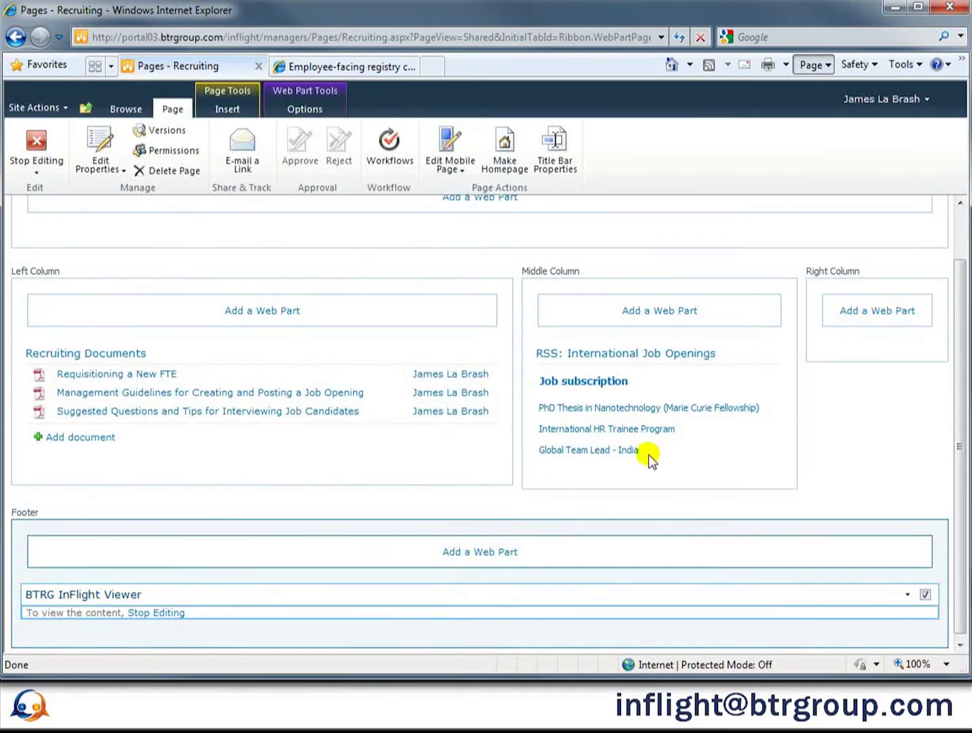
# - Stop editing the Recruiting page so the embedded PeopleSoft Recruiting menu displays
pyautogui.click(125, 110)
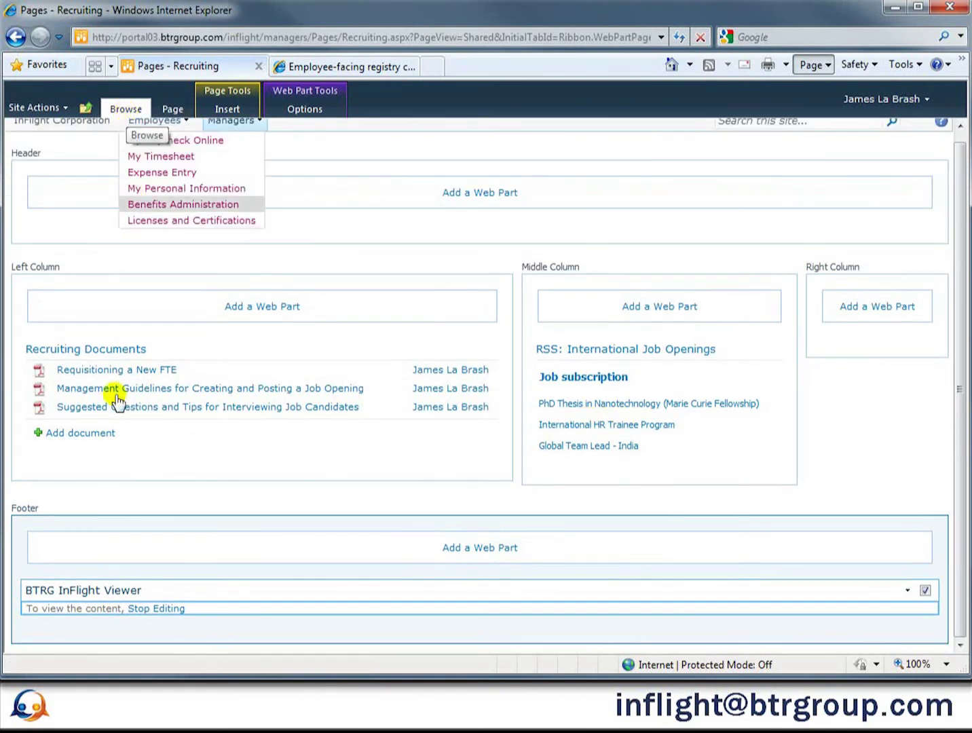
pyautogui.click(154, 608)
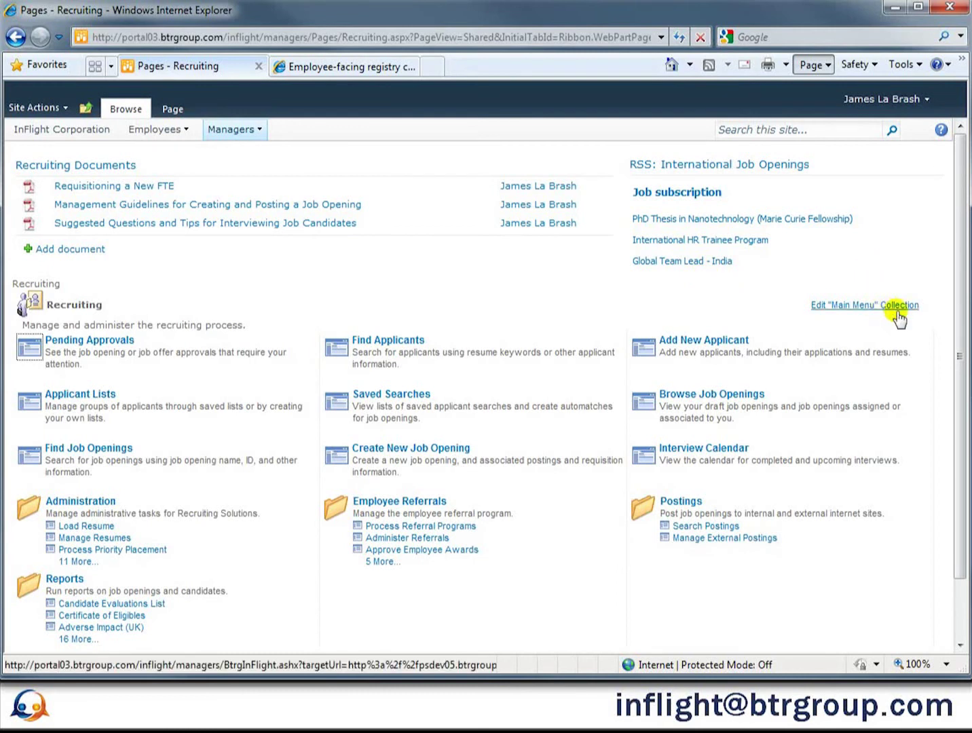
pyautogui.moveTo(961, 304); pyautogui.dragTo(964, 336)
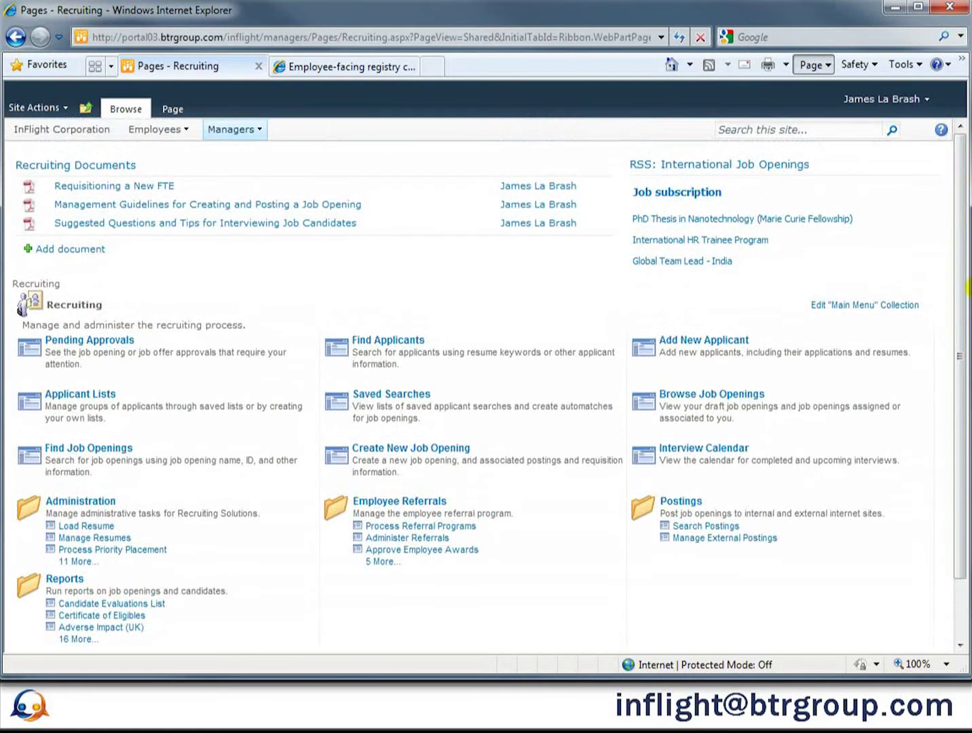
# - Open the embedded Add New Applicant page, then return to the Recruiting main menu
pyautogui.click(722, 342)
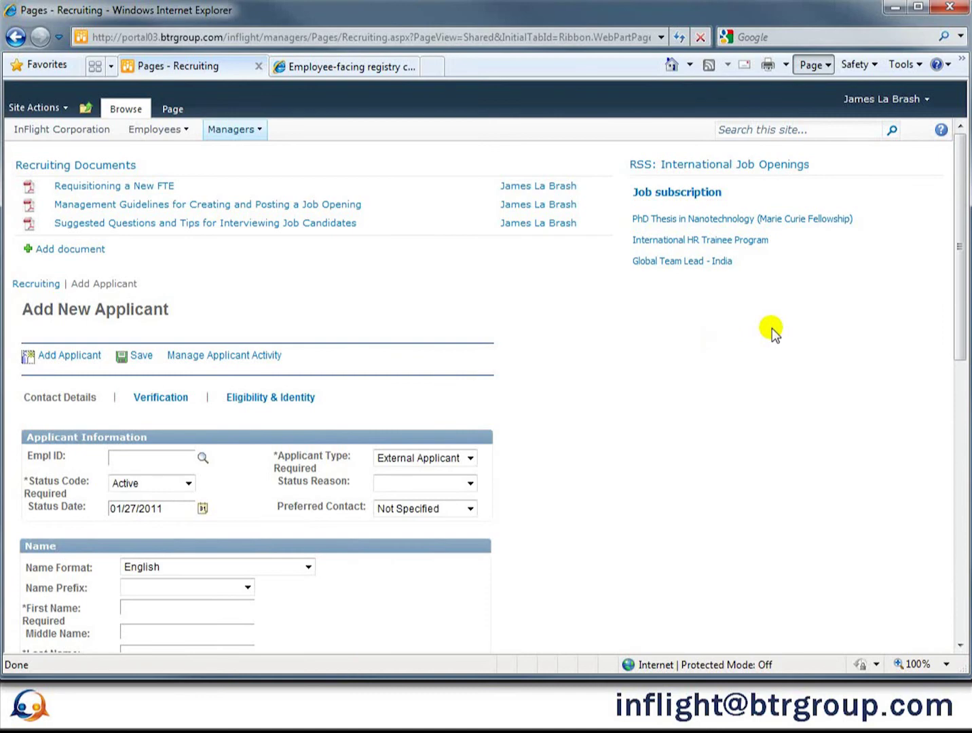
pyautogui.moveTo(962, 241)
pyautogui.mouseDown()
pyautogui.moveTo(961, 509)
pyautogui.moveTo(959, 246)
pyautogui.mouseUp()
pyautogui.click(49, 287)
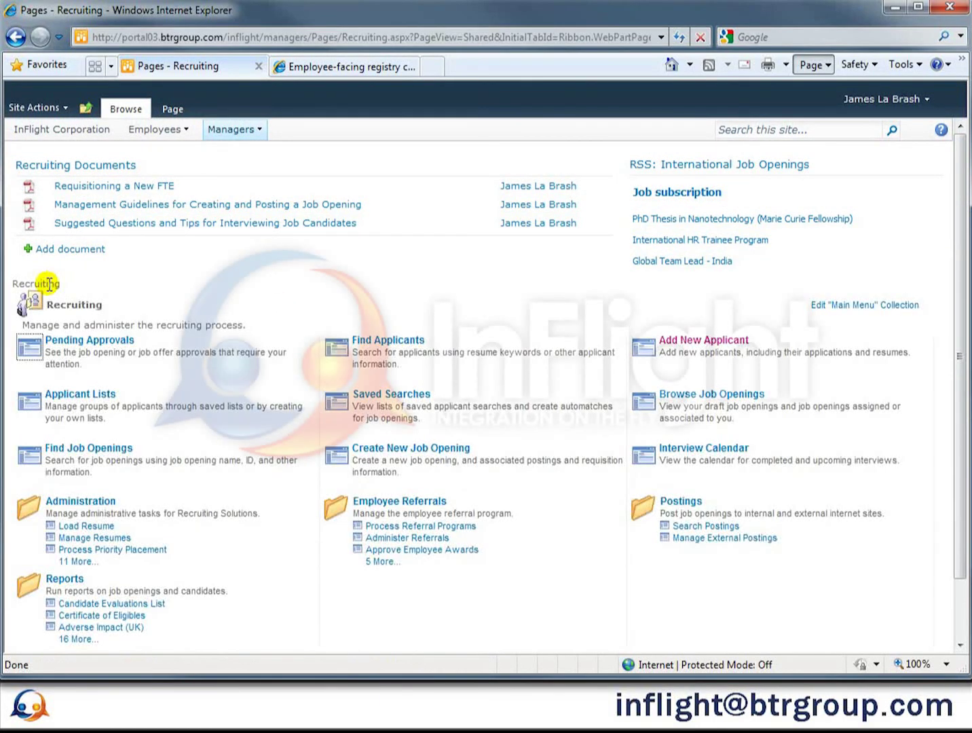